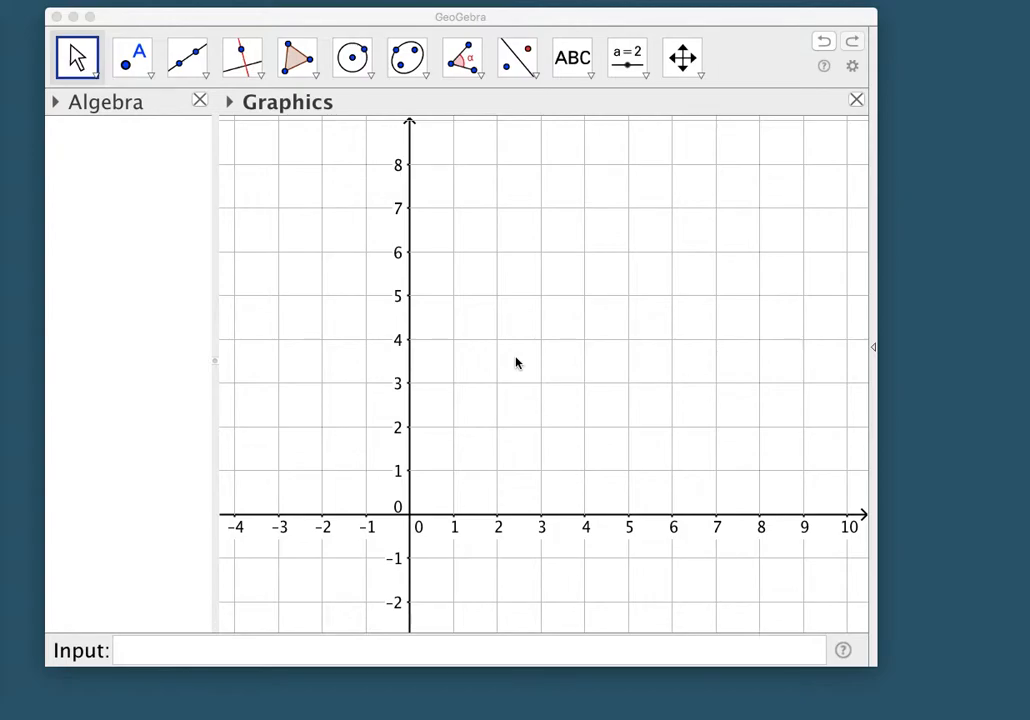
- Graph the function f(x)=1+x^2
click(248, 655)
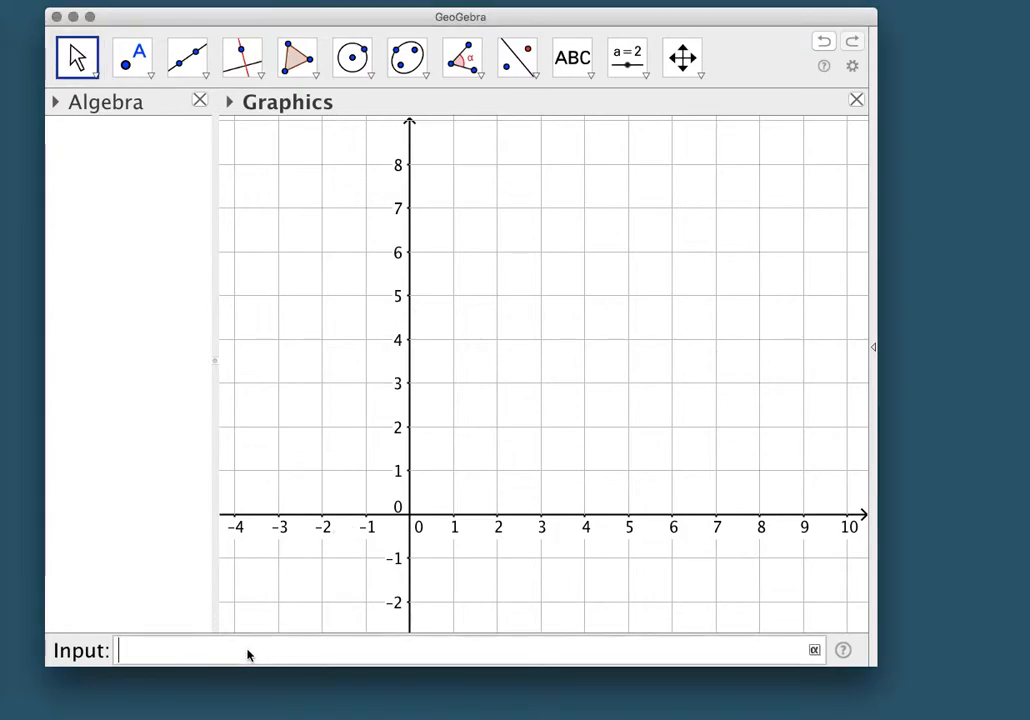
text(f(x)=1)
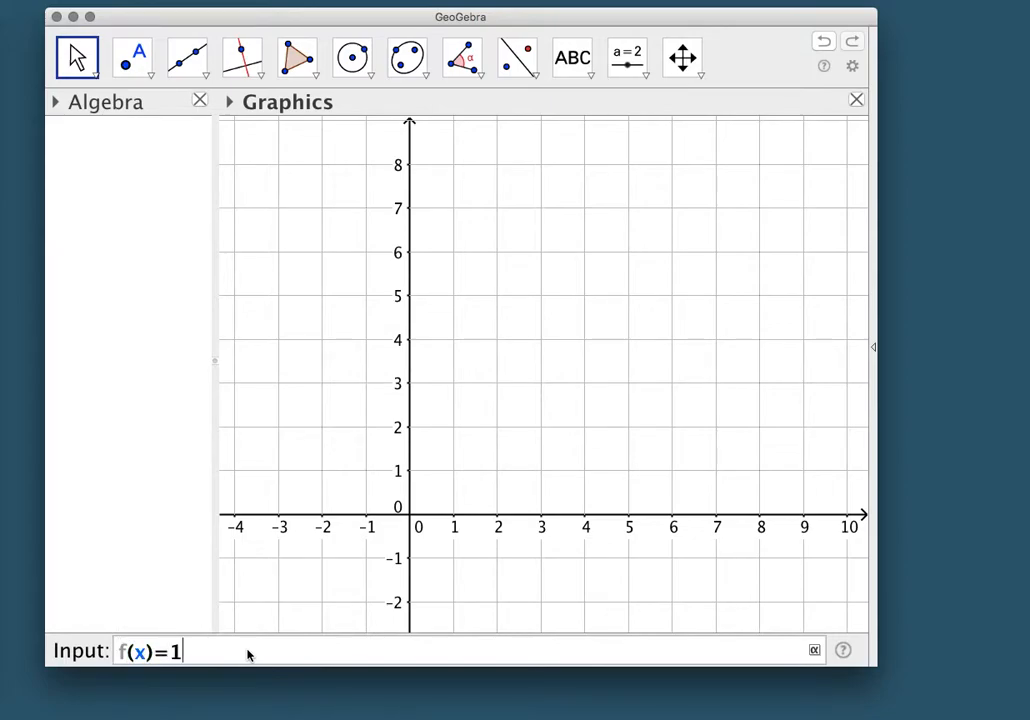
text(+x^2)
key(Return)
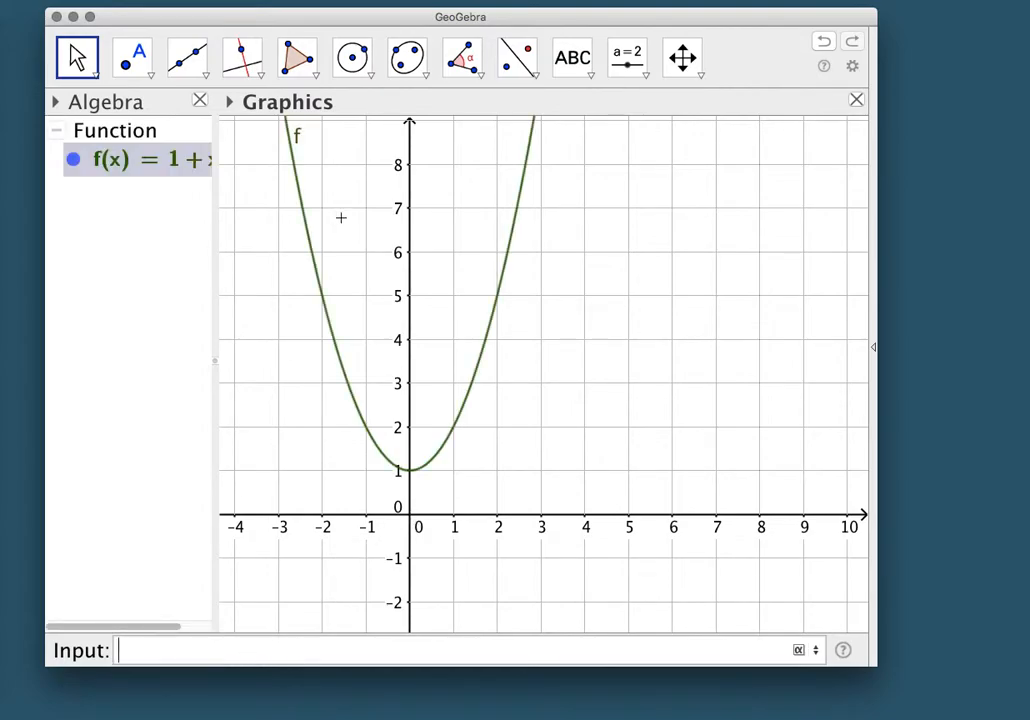
- Add an integer slider n beside the parabola, ranging from 1 to 100 with increment 1
click(627, 60)
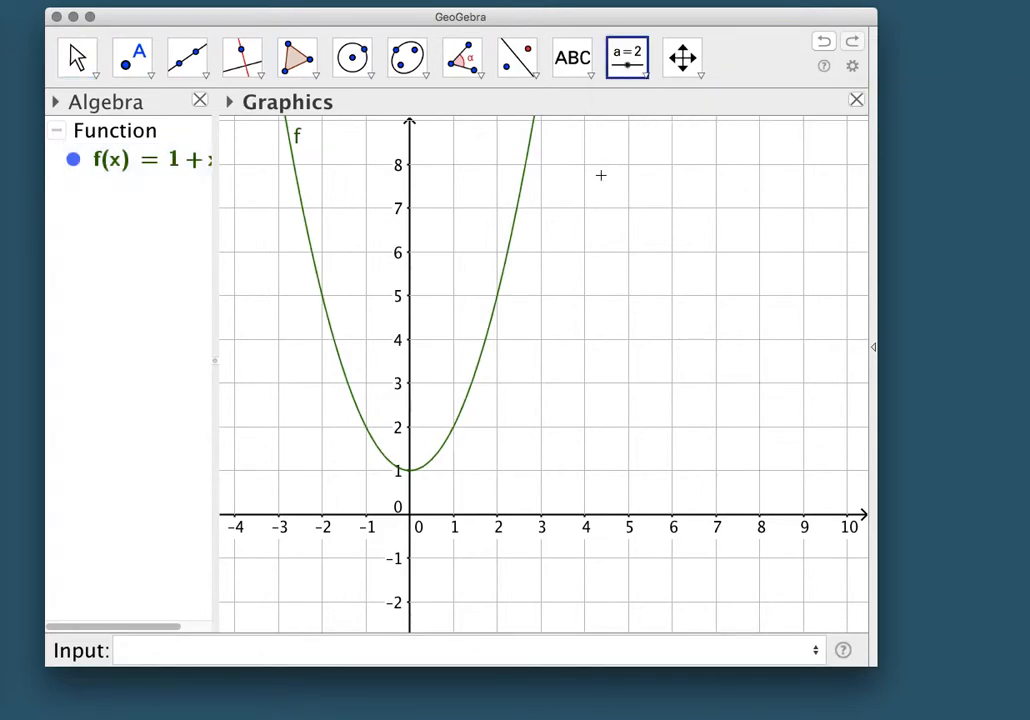
click(579, 248)
click(150, 297)
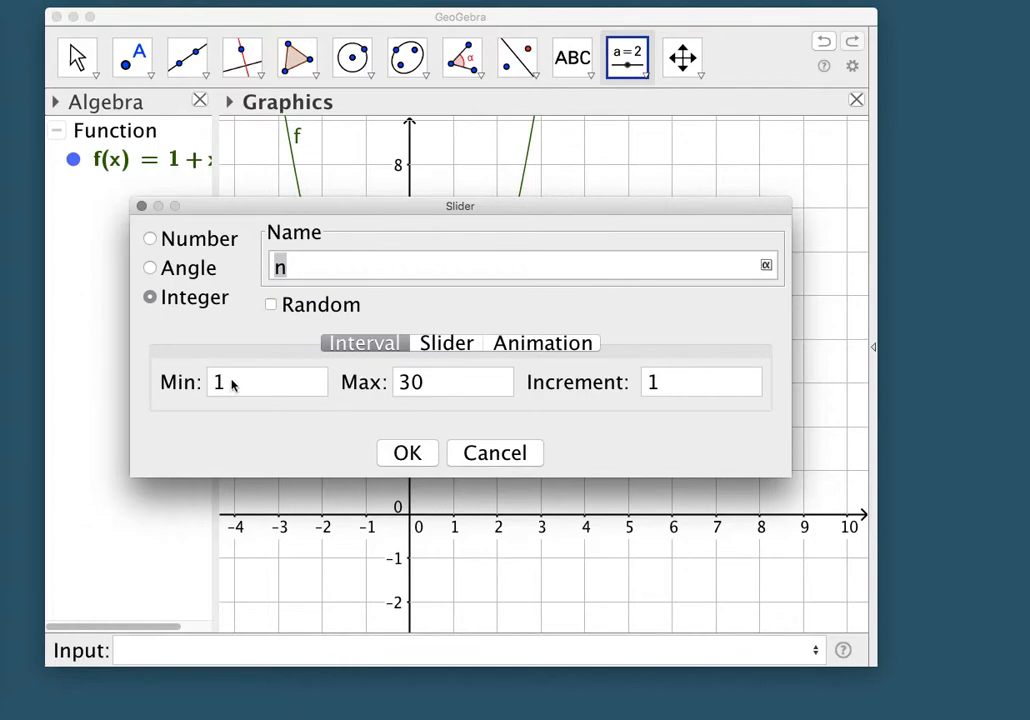
drag(427, 386, 392, 387)
text(100)
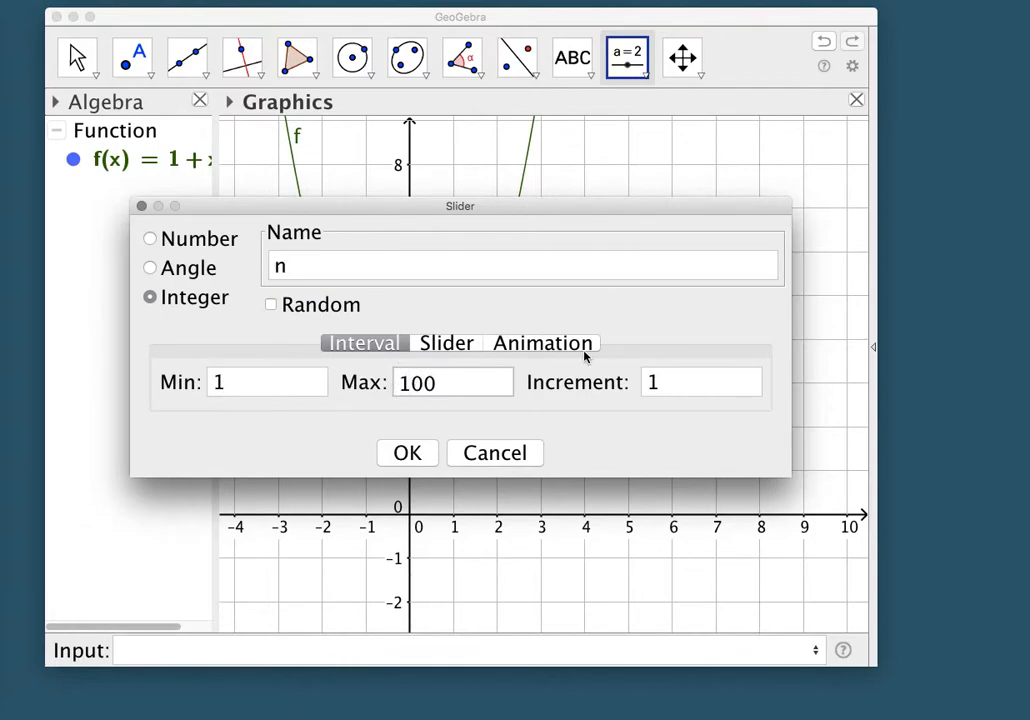
click(404, 457)
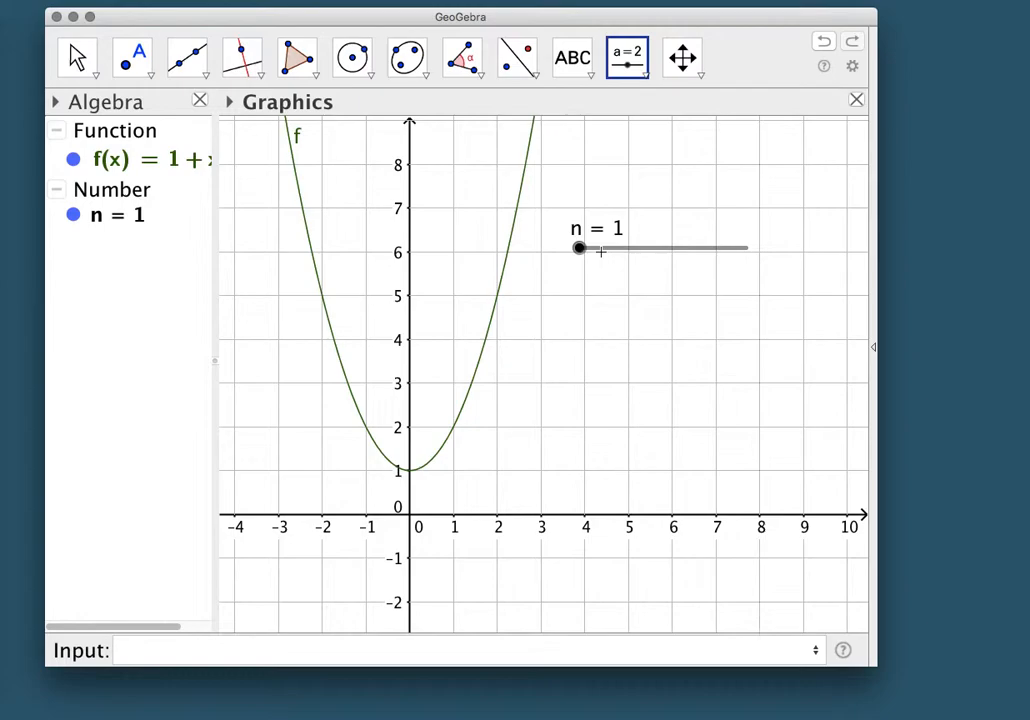
- Create a right-endpoint rectangle sum under f from x = 0 to 2 with the command RectangleSum[f, 0, 2, n, 1]
click(204, 652)
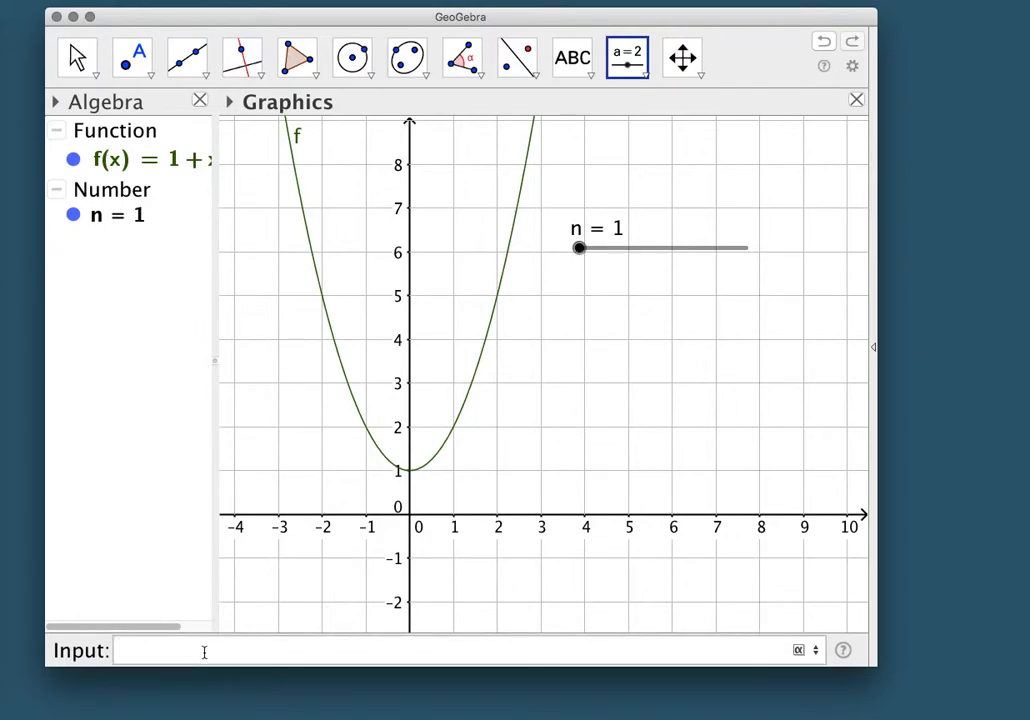
text(rect)
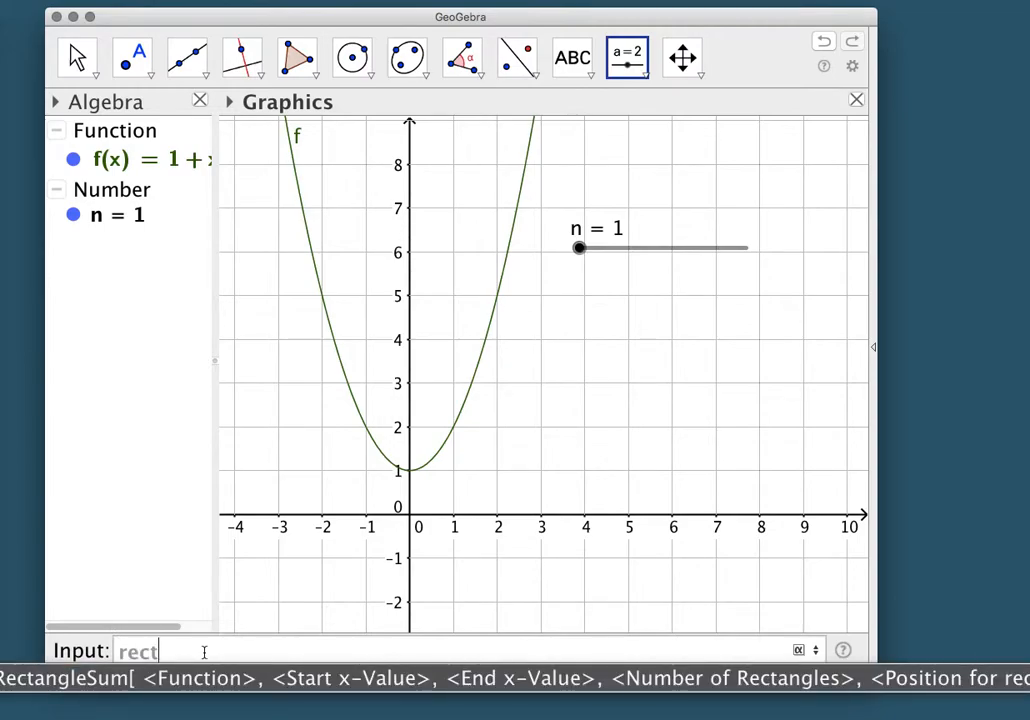
key(Return)
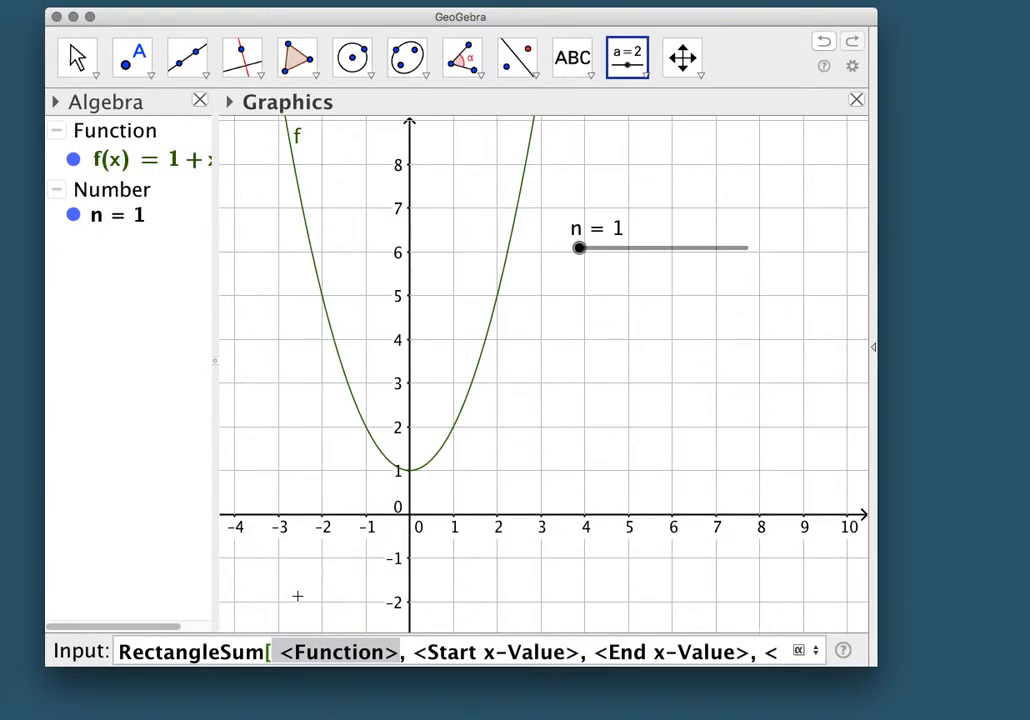
text(f)
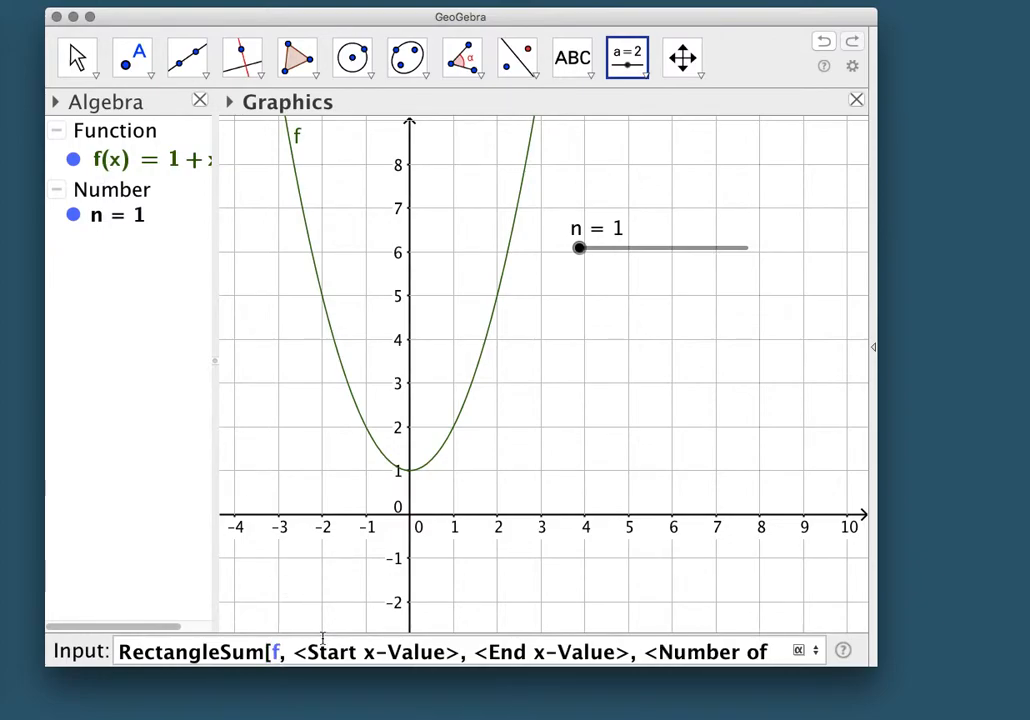
key(Tab)
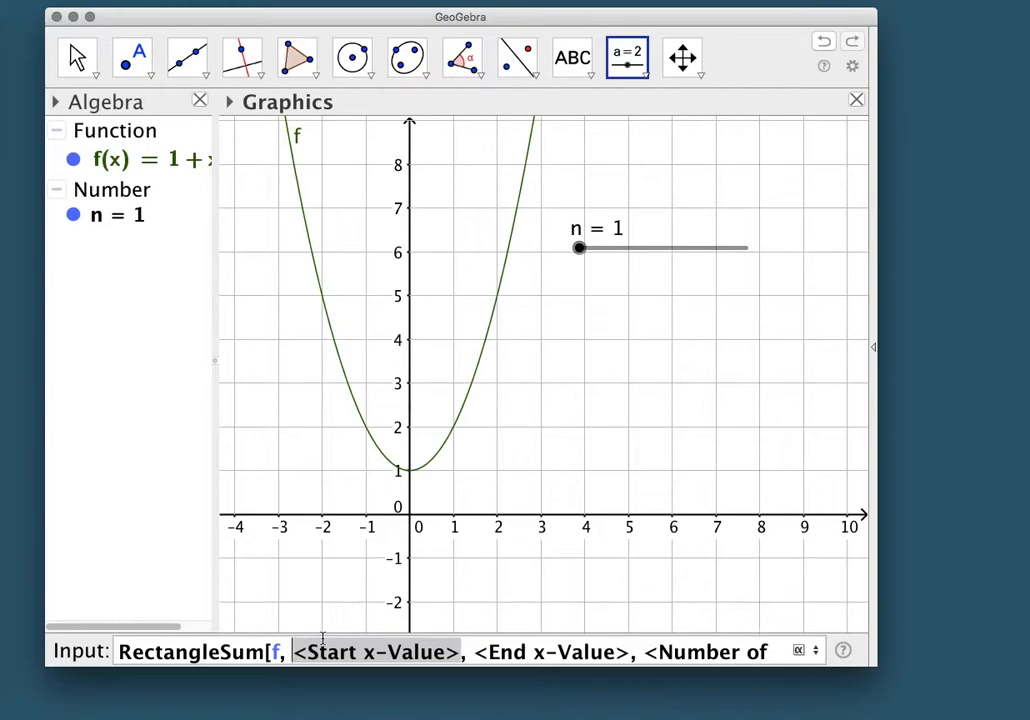
text(0)
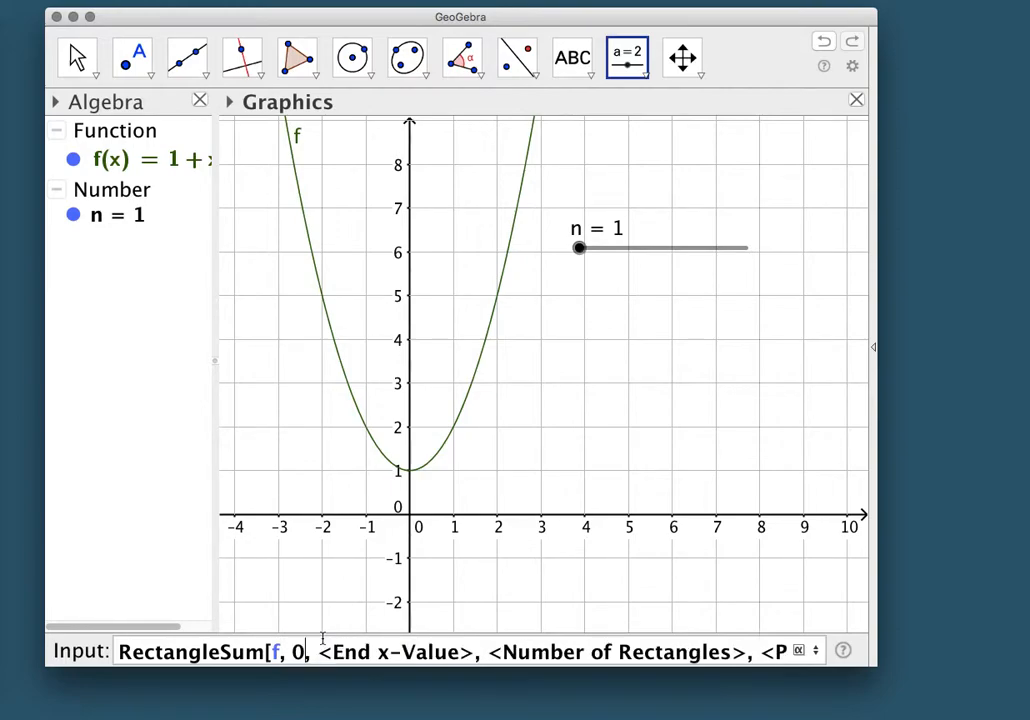
key(Tab)
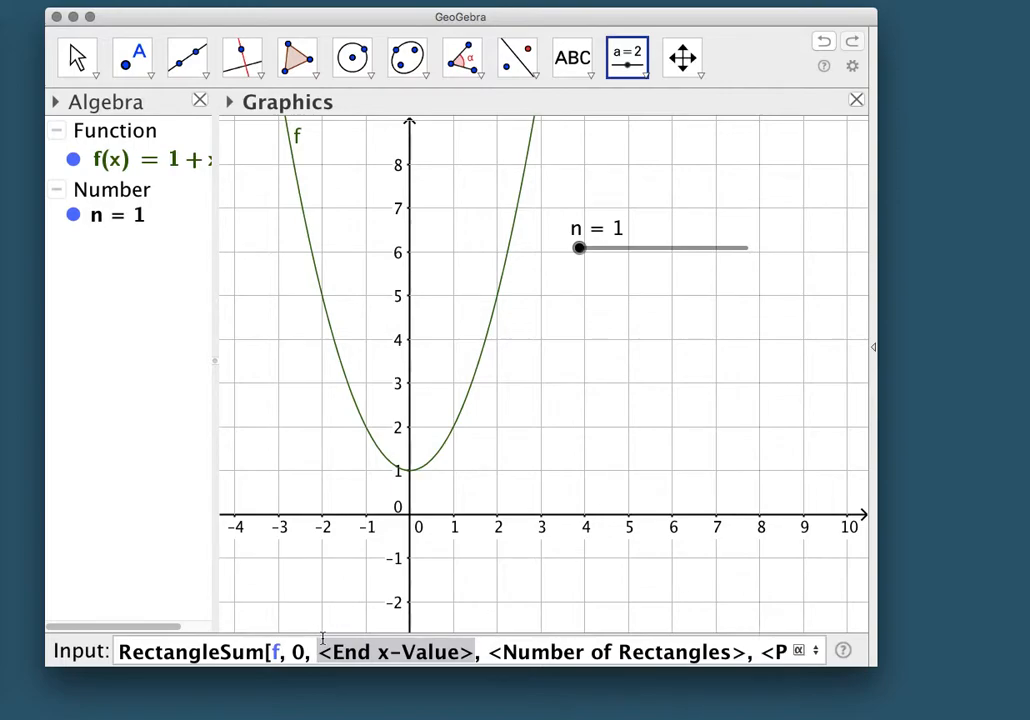
text(2)
key(Tab)
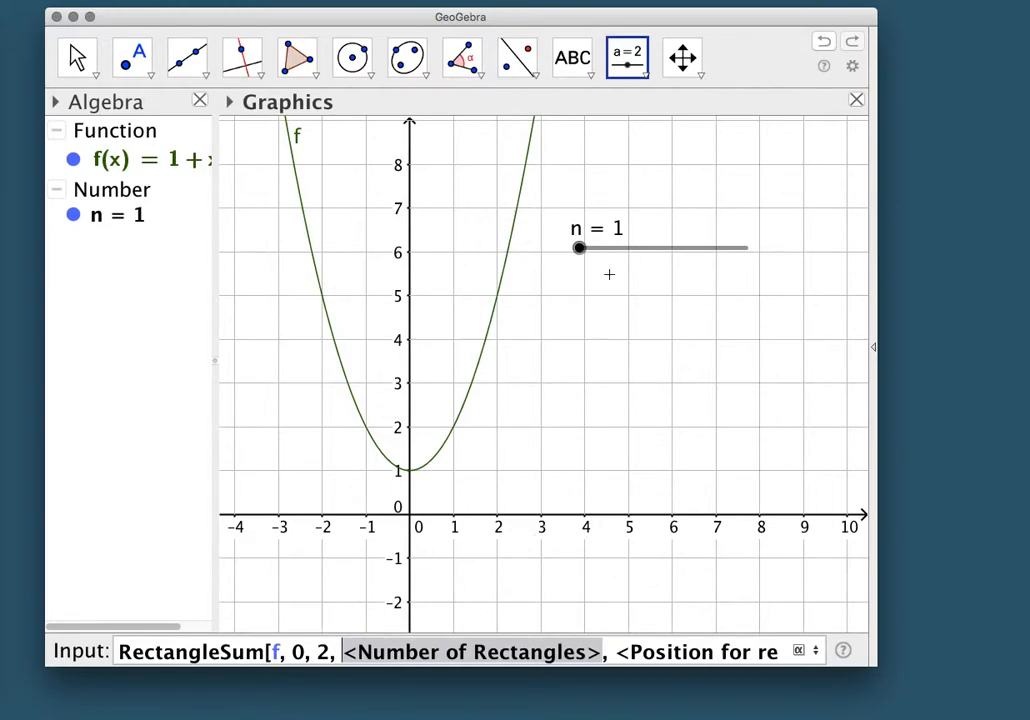
text(ngle start>)
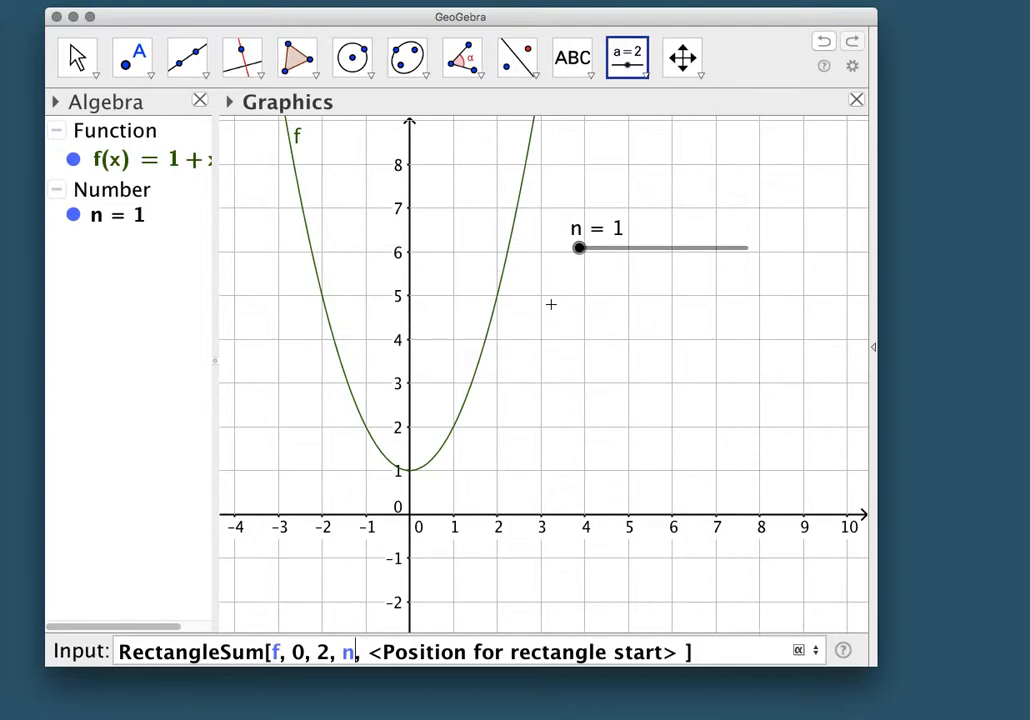
key(Tab)
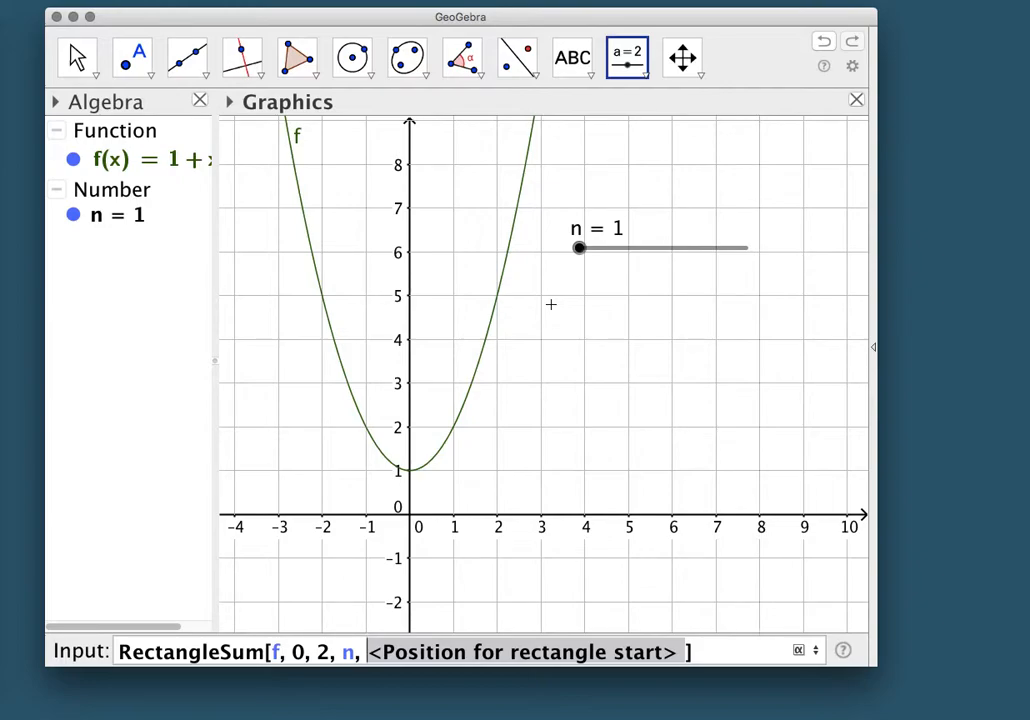
text(1)
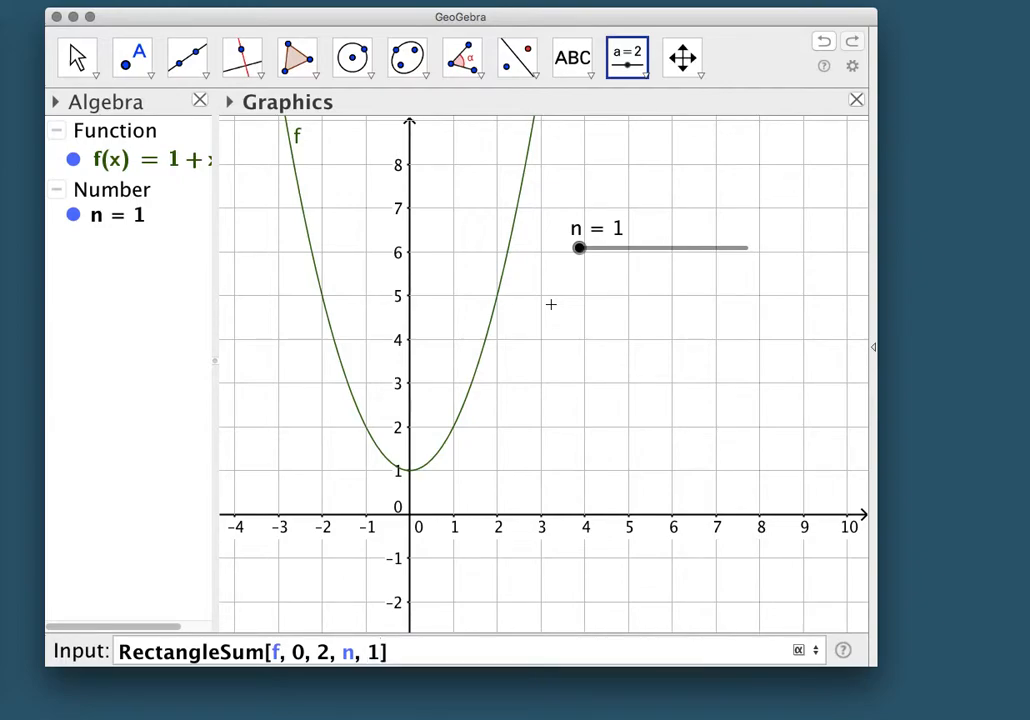
key(Return)
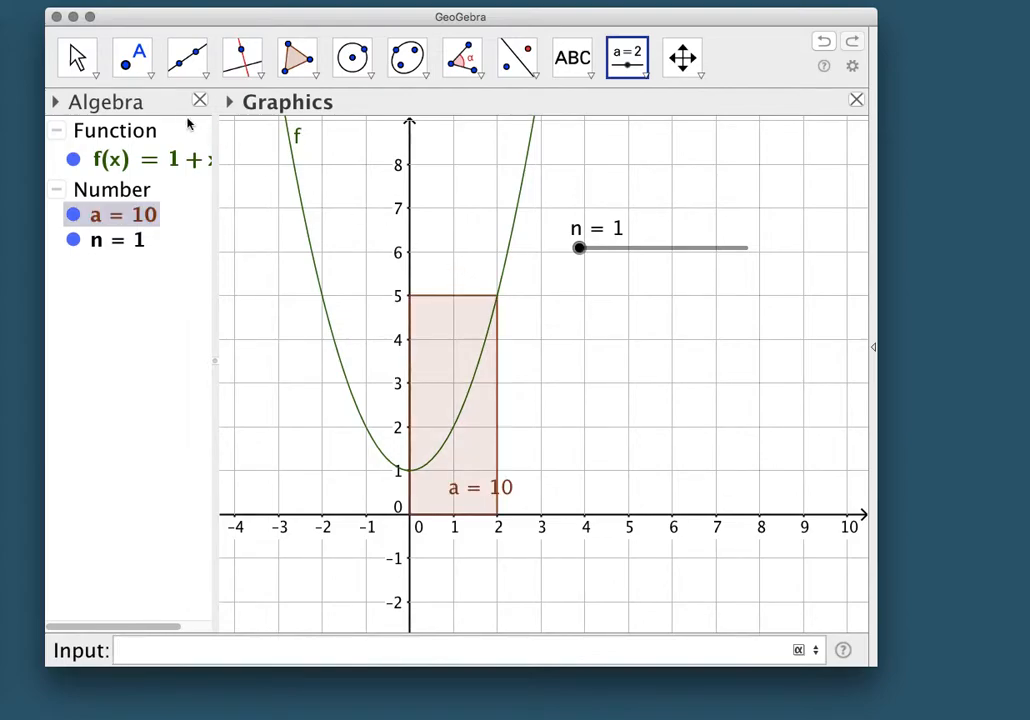
- Set slider n to 14 and move the rectangle sum's value label just below the x-axis
click(78, 56)
click(579, 248)
drag(579, 250, 602, 262)
drag(507, 510, 493, 547)
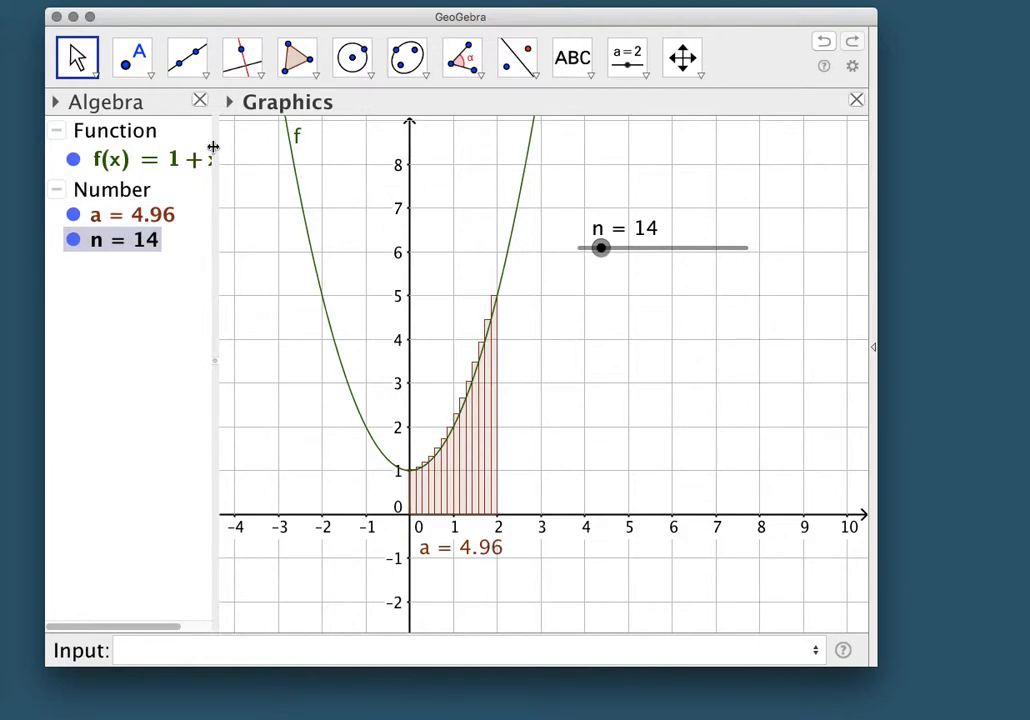
- Hide the Algebra view, bring it back once, and hide it again
click(200, 102)
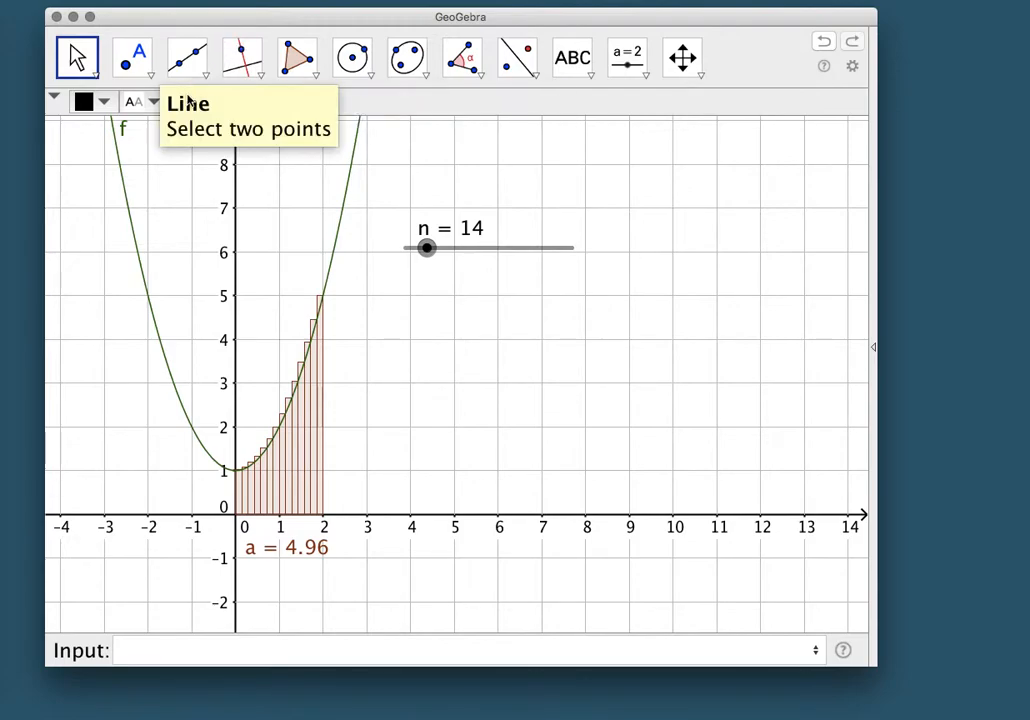
click(137, 2)
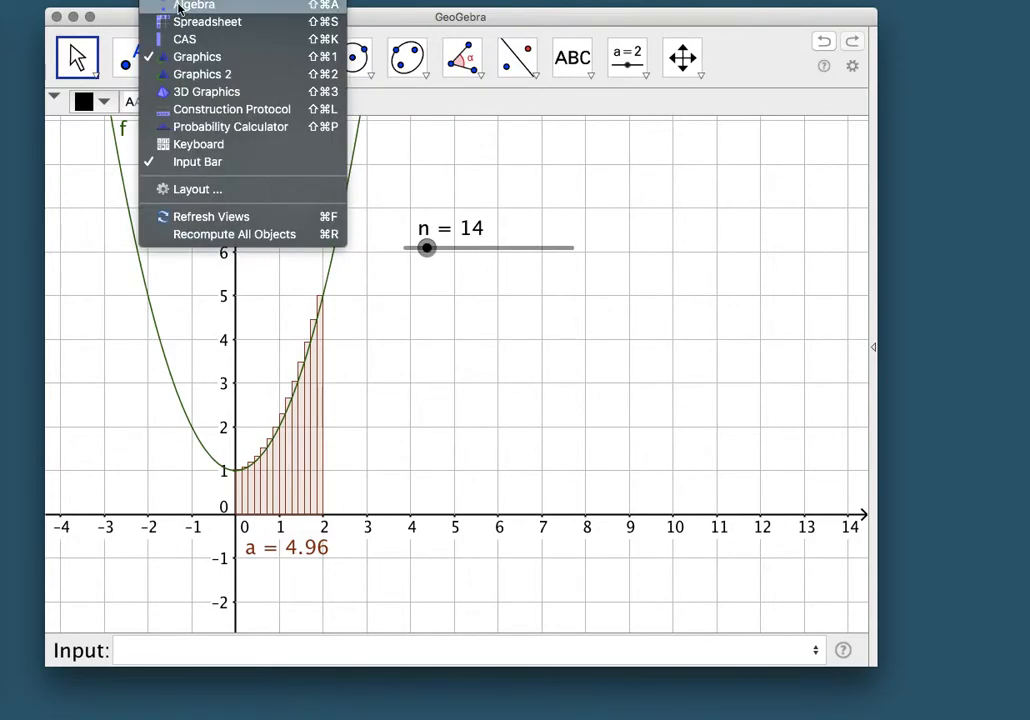
click(179, 6)
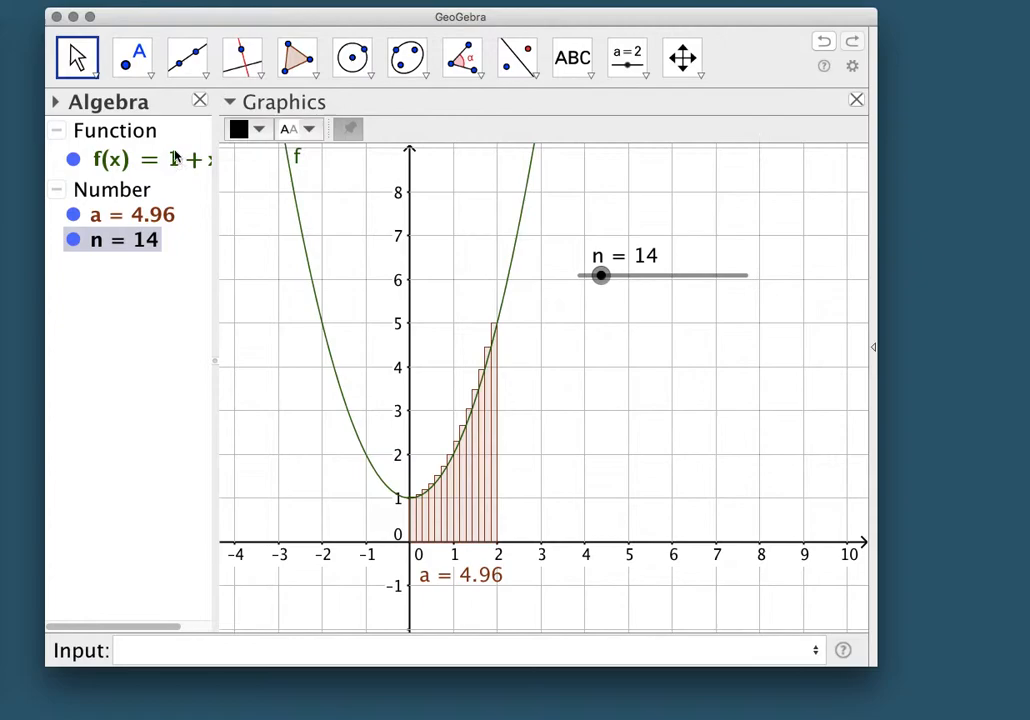
click(199, 100)
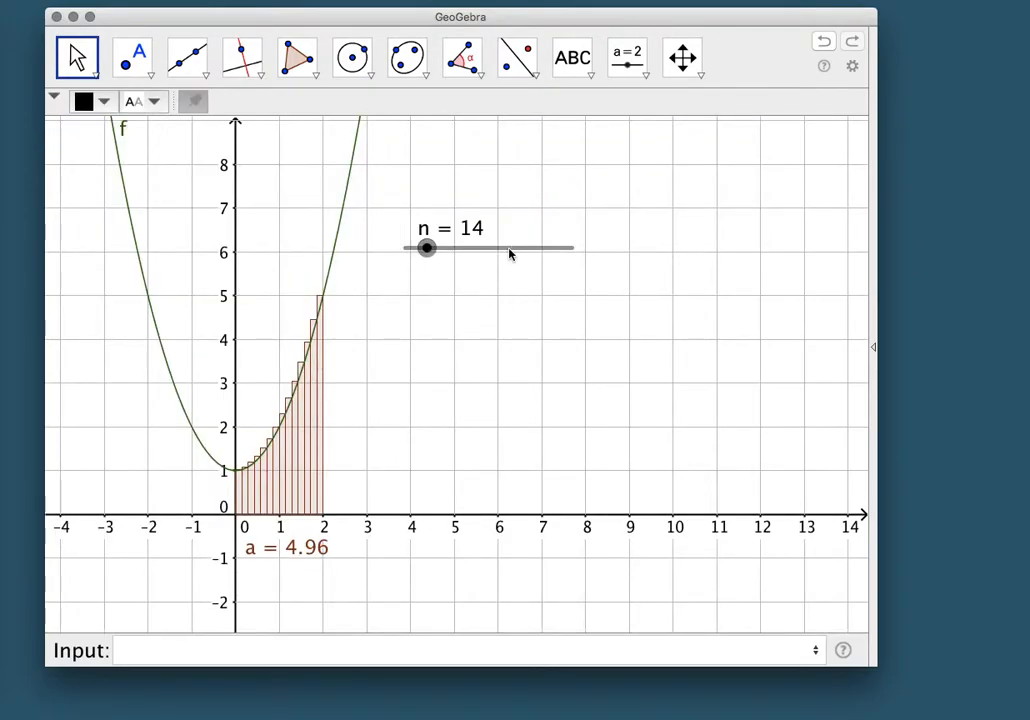
- Move the n slider closer to the parabola, starting at about (3, 6), and shrink the window tightly around the graph
drag(510, 253, 474, 259)
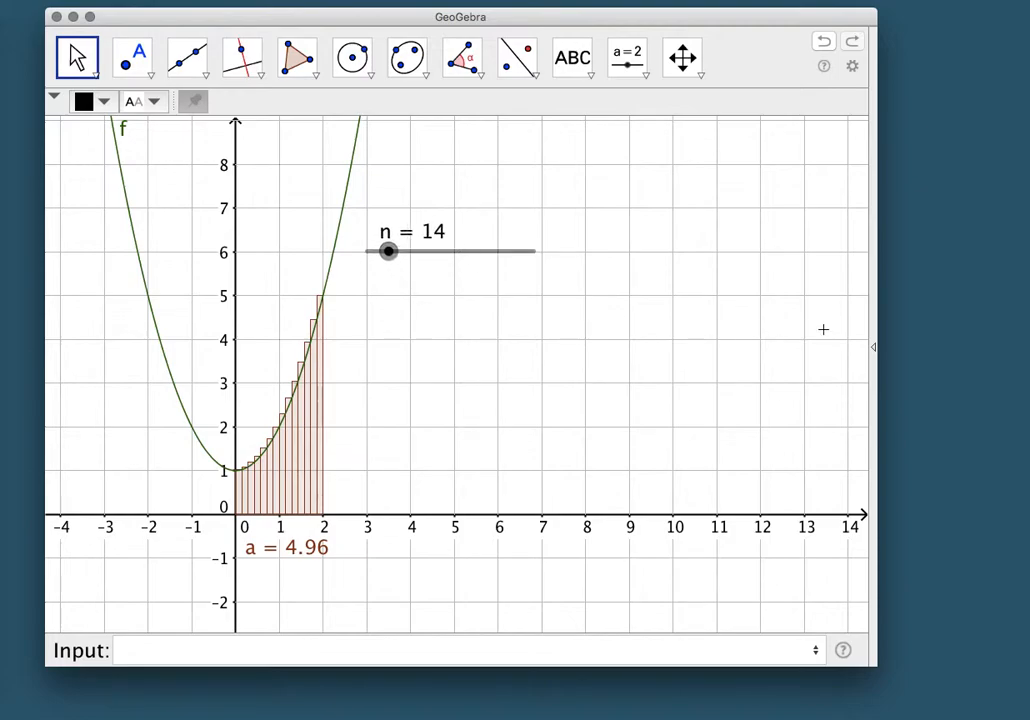
drag(875, 292, 564, 301)
drag(373, 667, 373, 605)
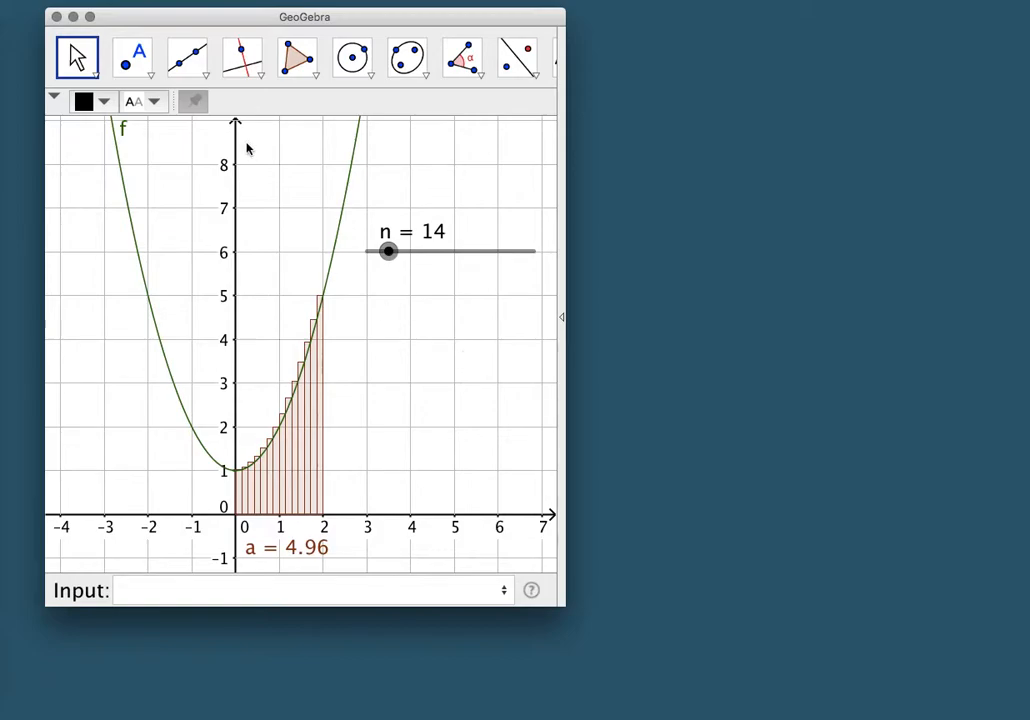
- Save the construction to the Desktop as "RRAM example" and close its window
click(90, 0)
click(133, 102)
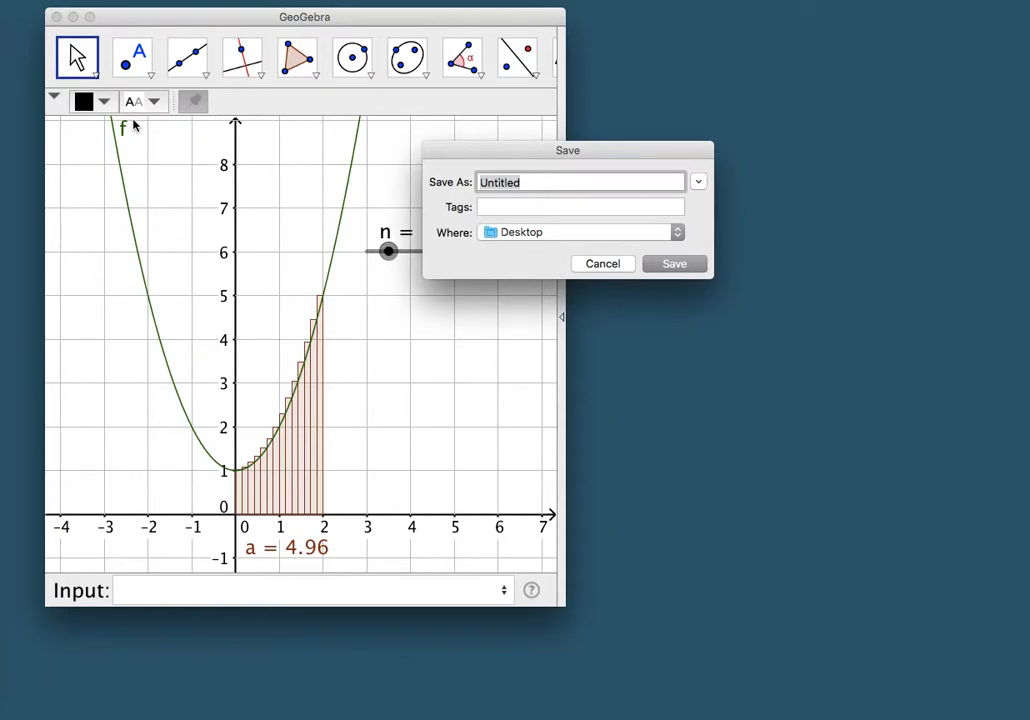
text(RRAM )
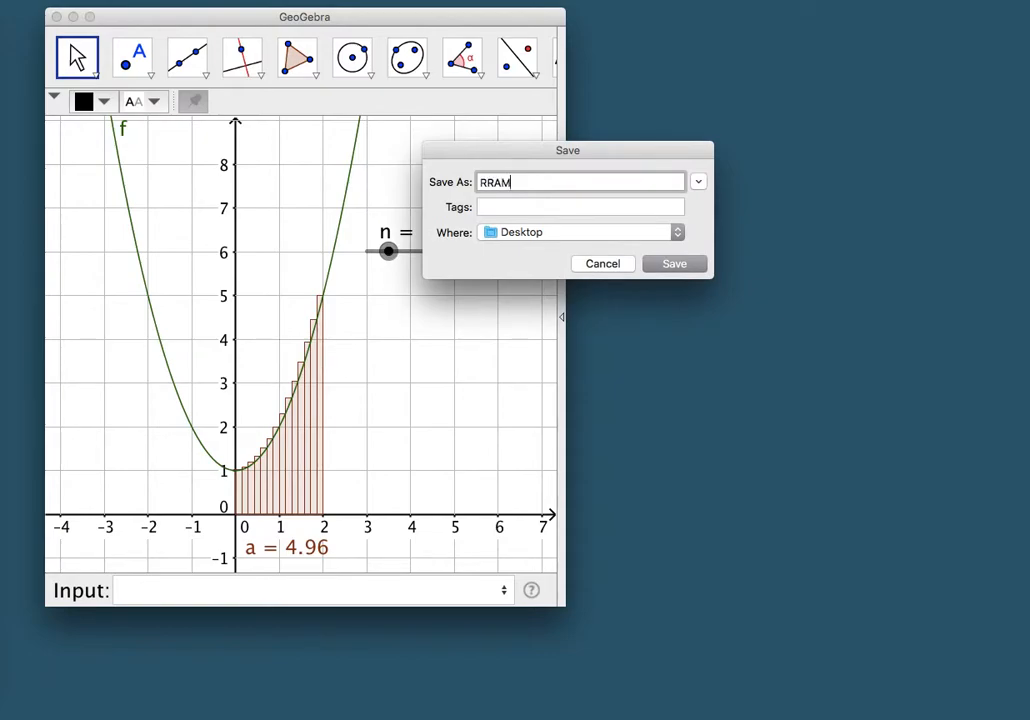
text(example)
click(674, 264)
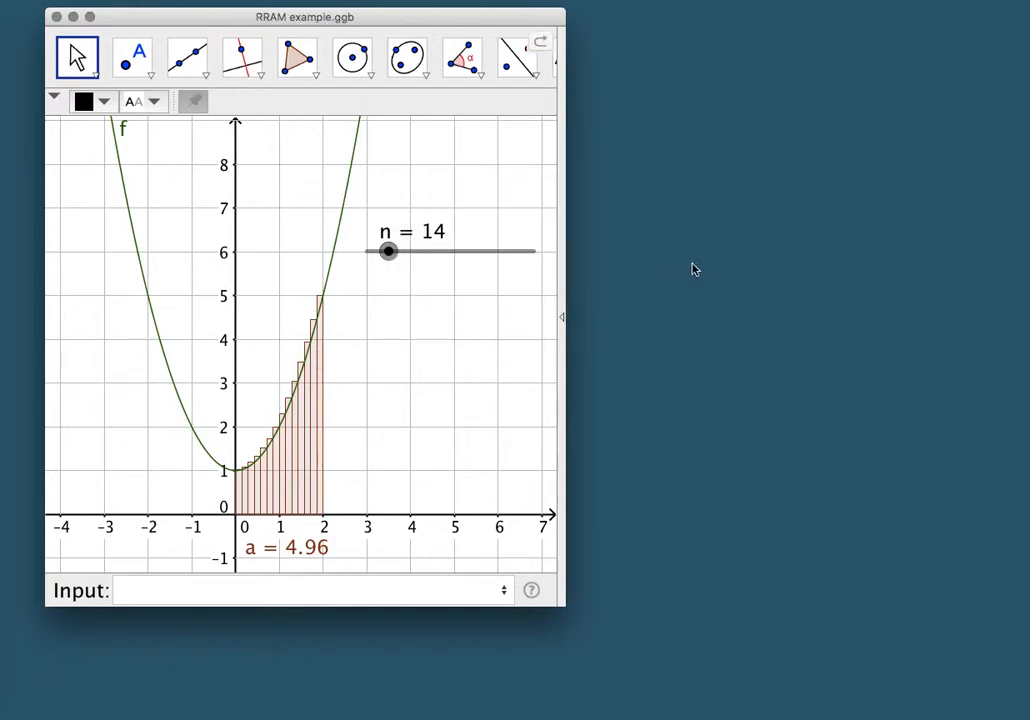
click(57, 17)
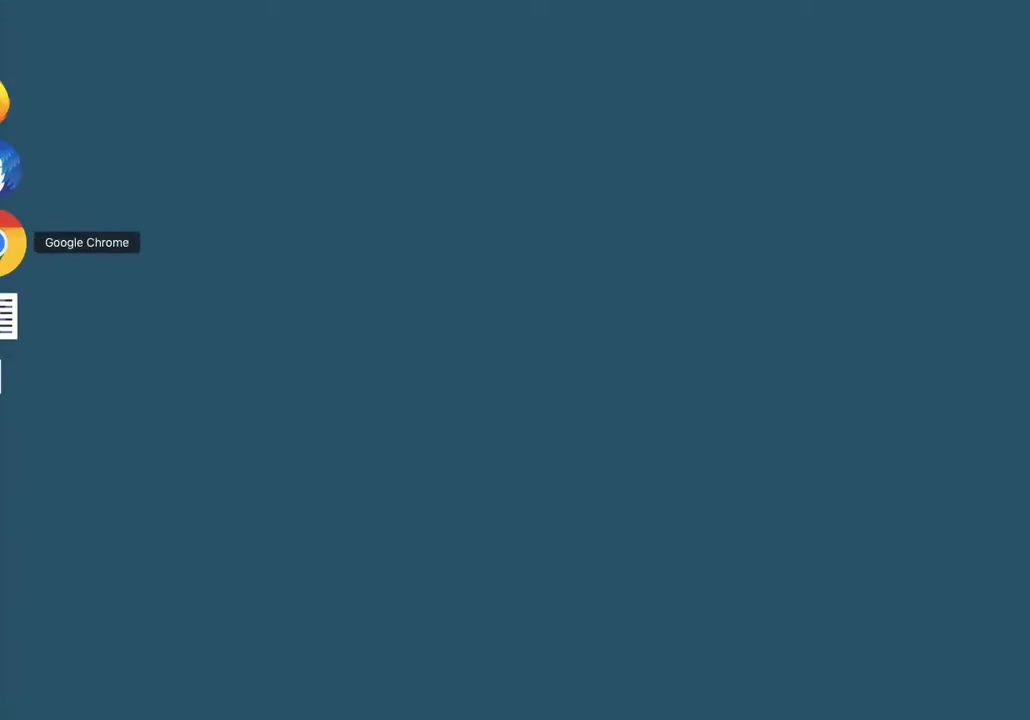
- Switch to Google Chrome and upload RRAM example.ggb from the Desktop as a new resource on the GeoGebra profile
click(10, 241)
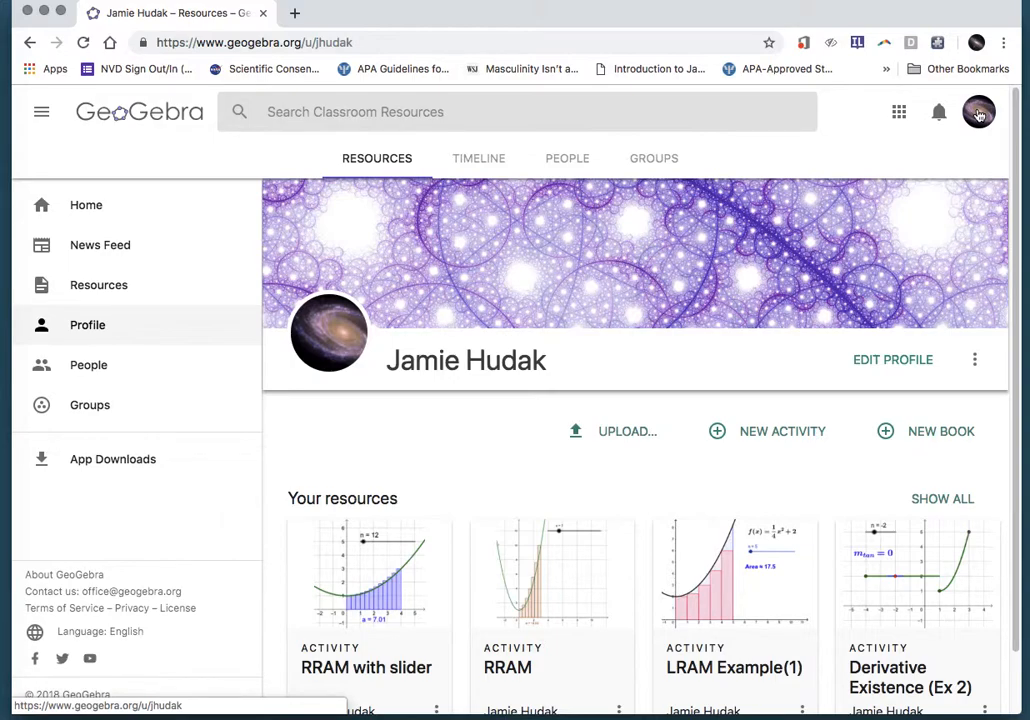
click(628, 435)
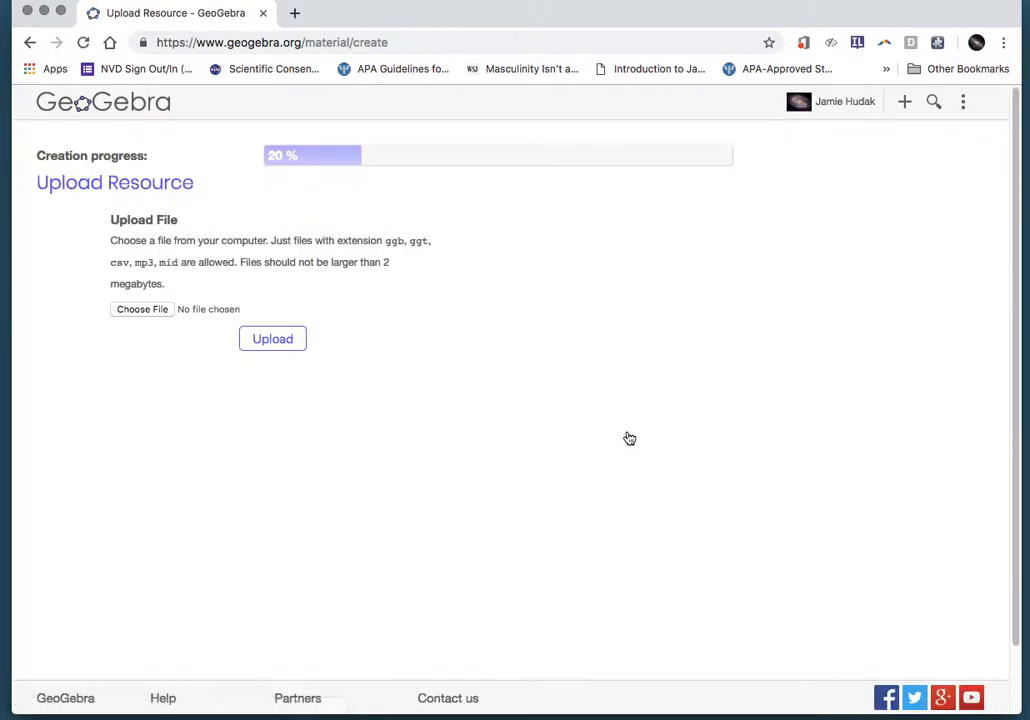
click(148, 310)
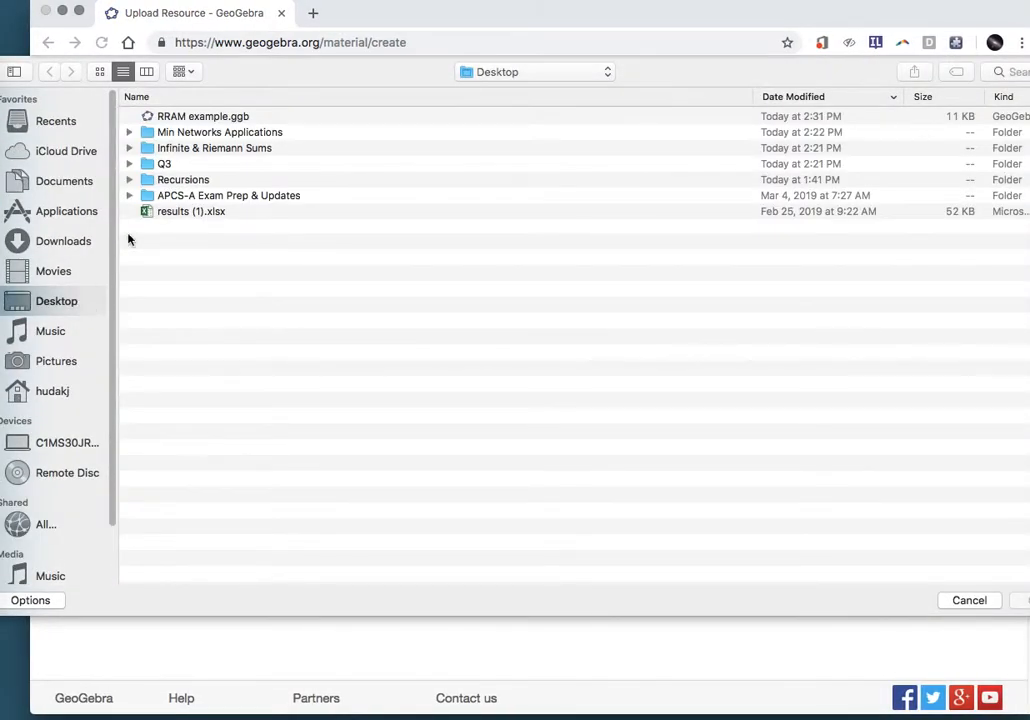
click(192, 117)
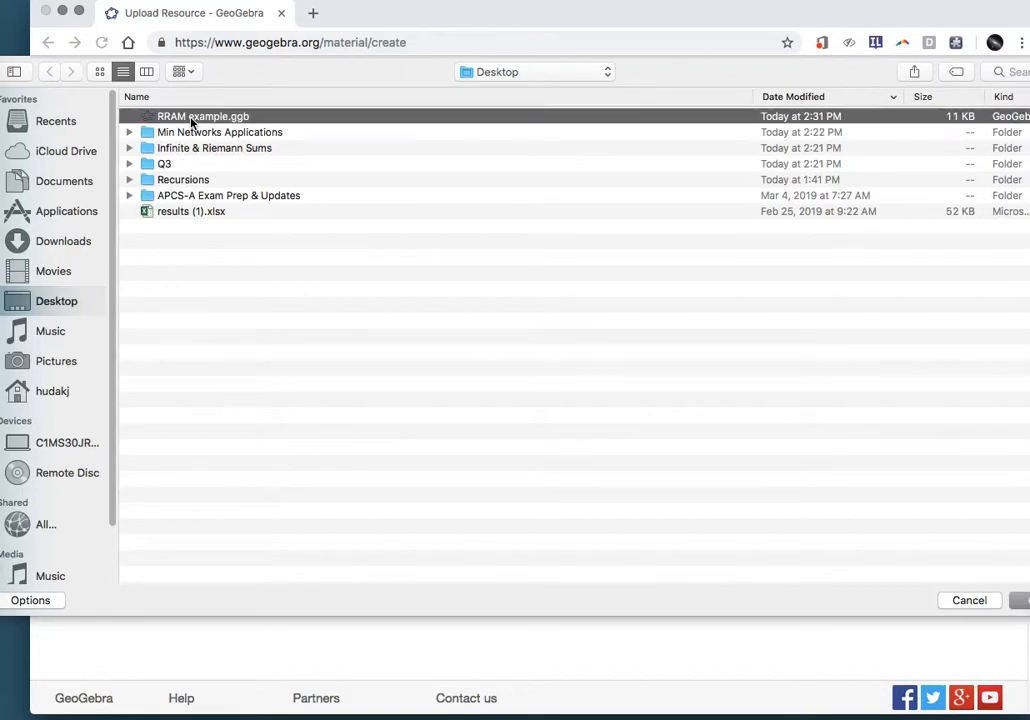
click(1022, 601)
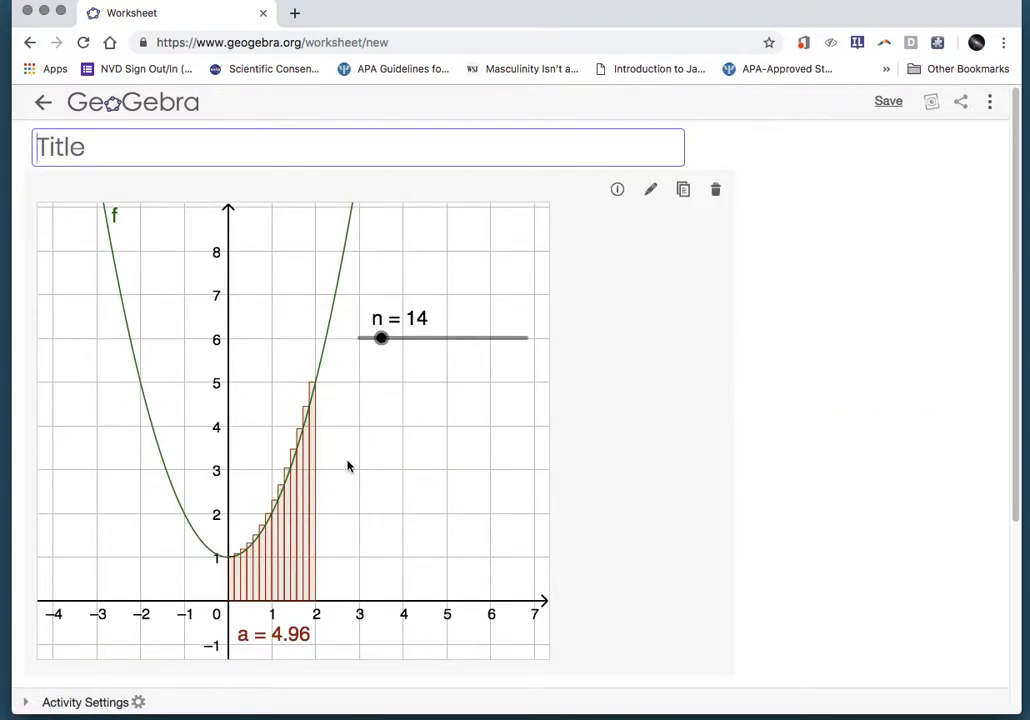
- Title the new worksheet "RRAM Example", keep its visibility as Shared with Link, and save and close it
click(103, 153)
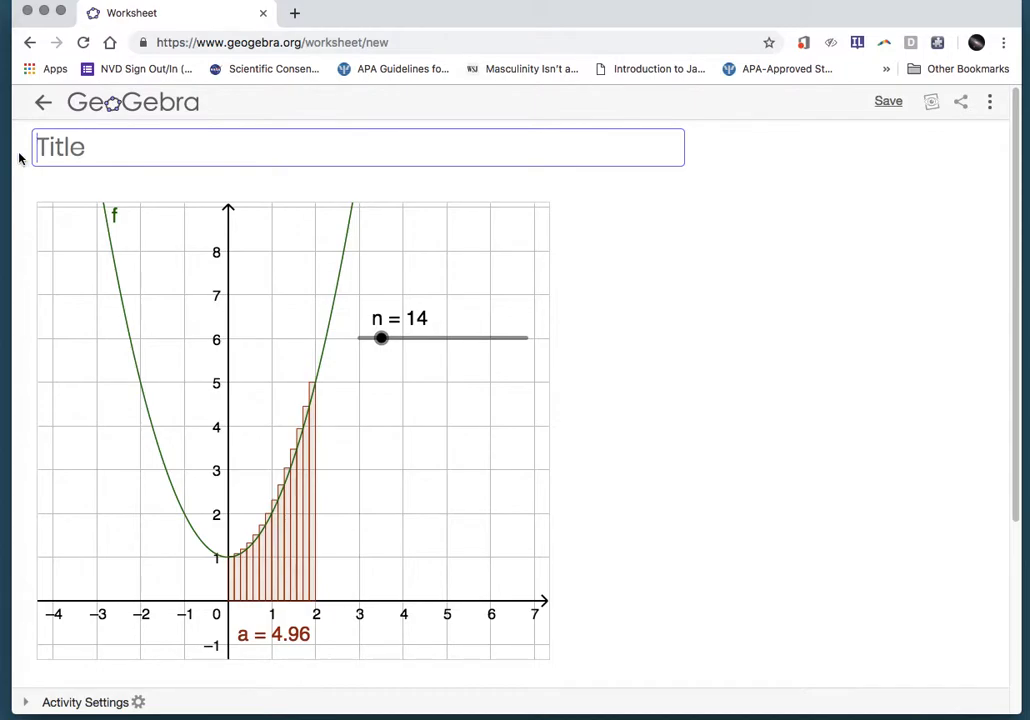
text(RRAM Example)
click(585, 341)
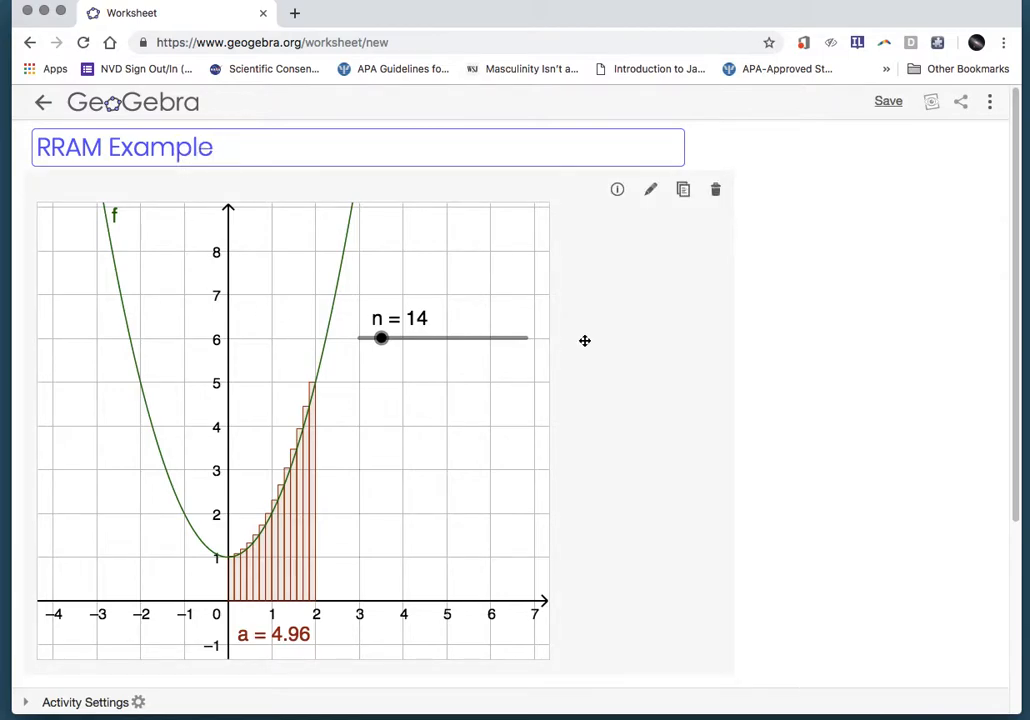
scroll(585, 341, down, 5)
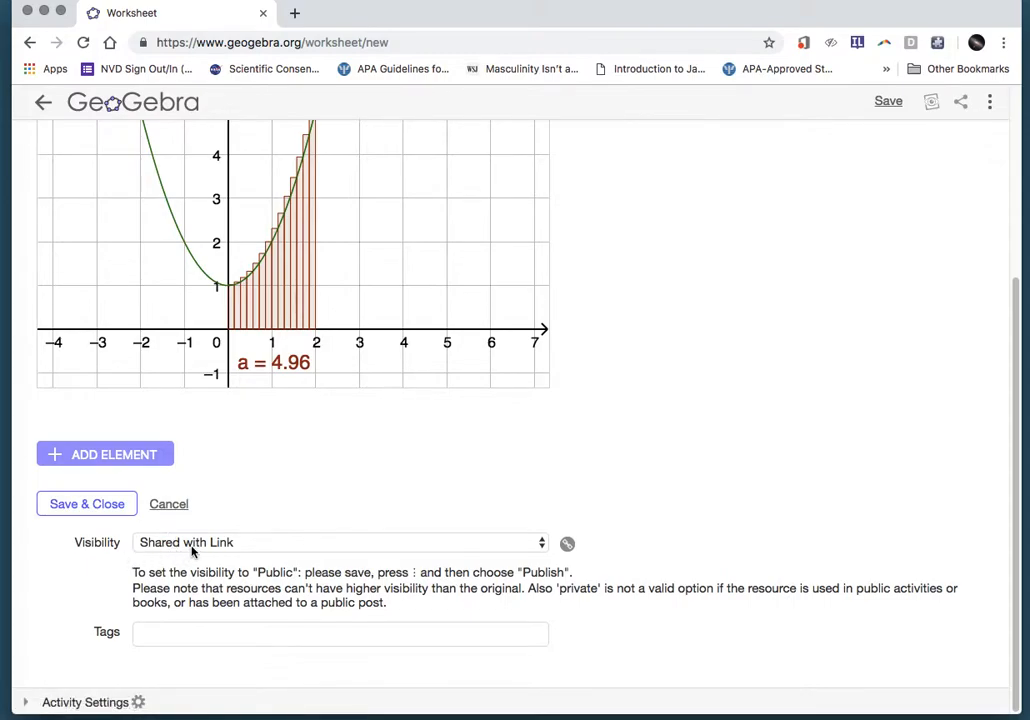
click(86, 505)
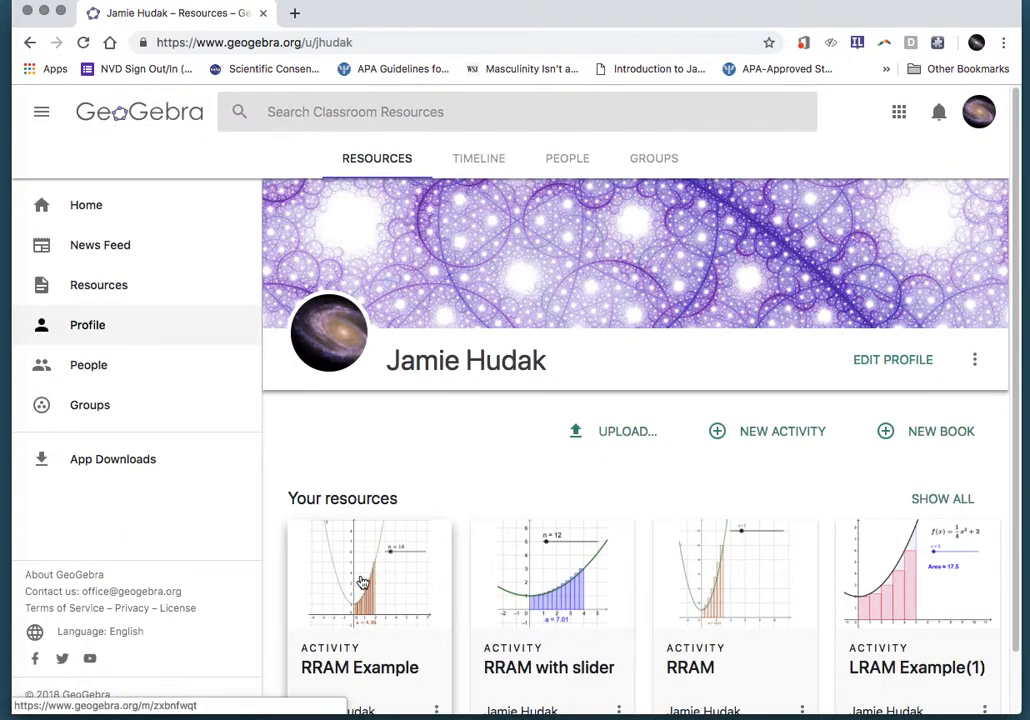
- Open the details of the RRAM Example activity and copy its HTML embed code from the sharing options
scroll(363, 582, down, 1)
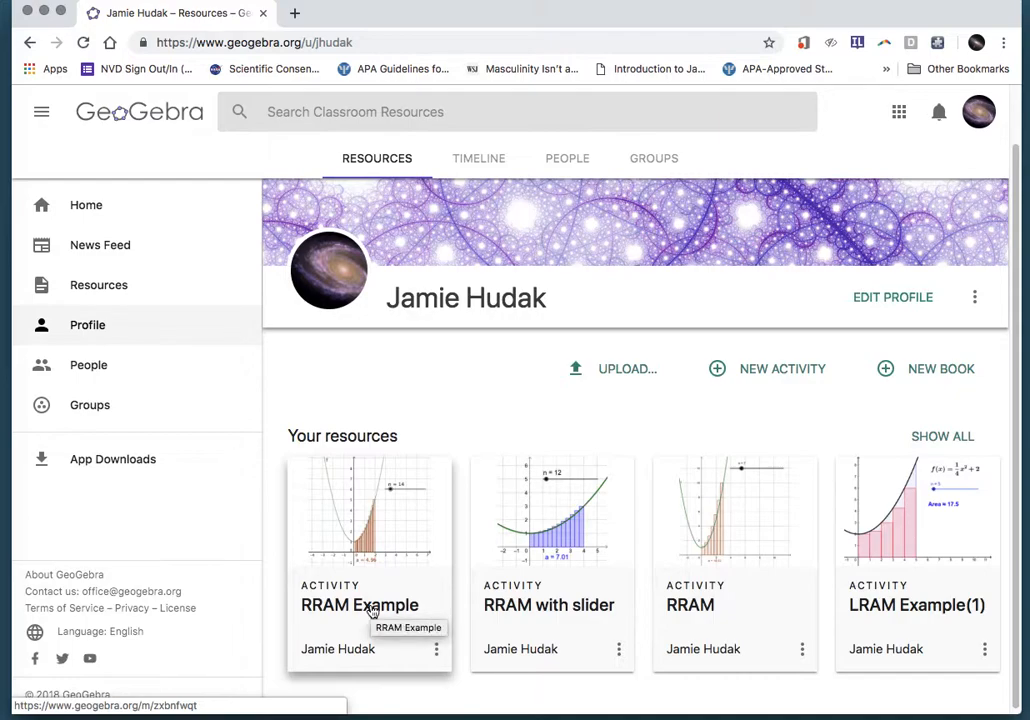
click(371, 612)
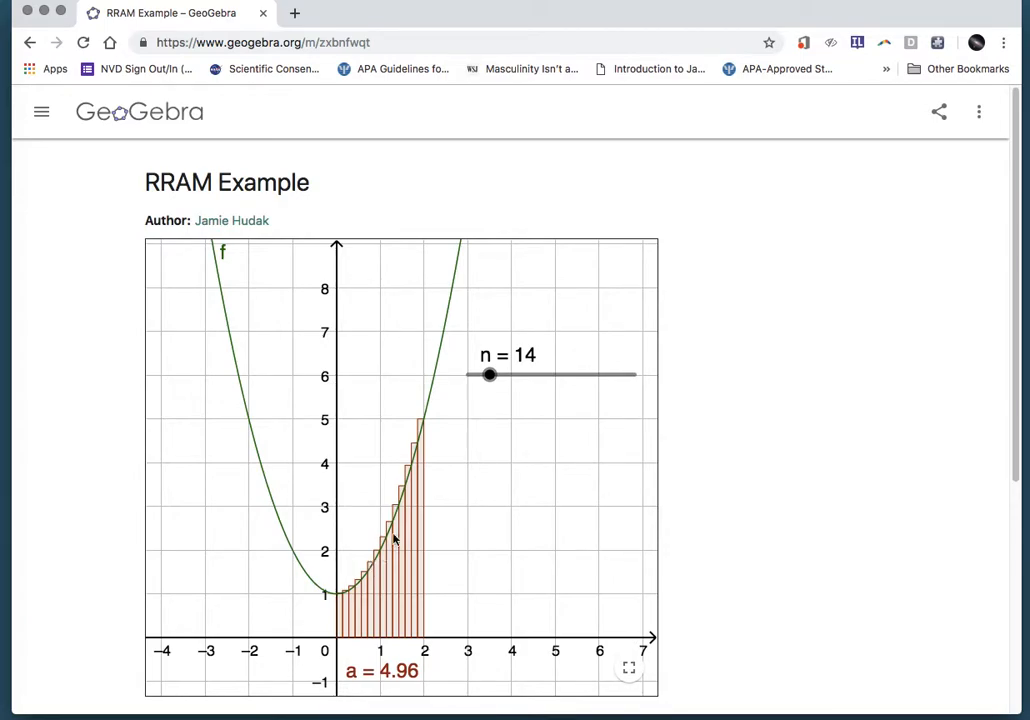
click(980, 113)
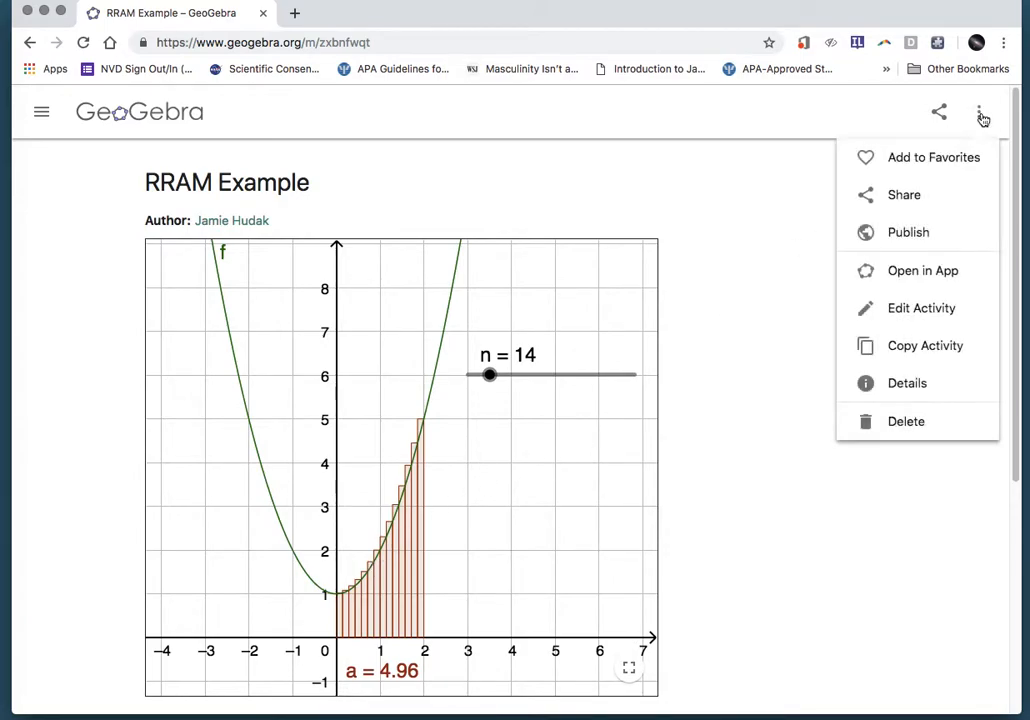
click(915, 386)
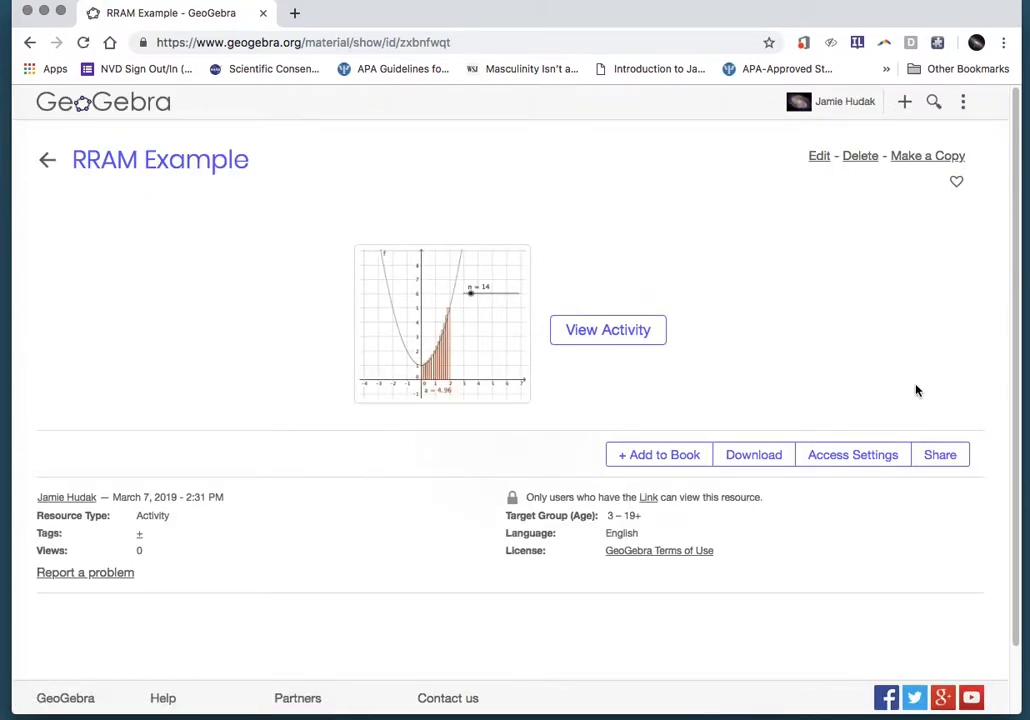
click(940, 456)
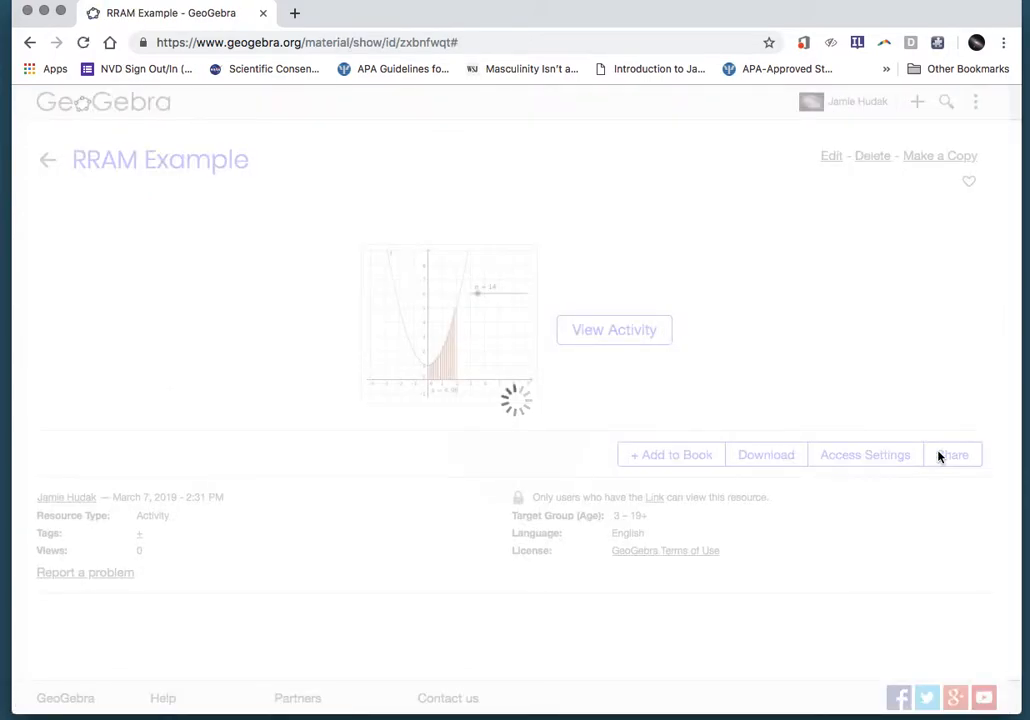
click(513, 378)
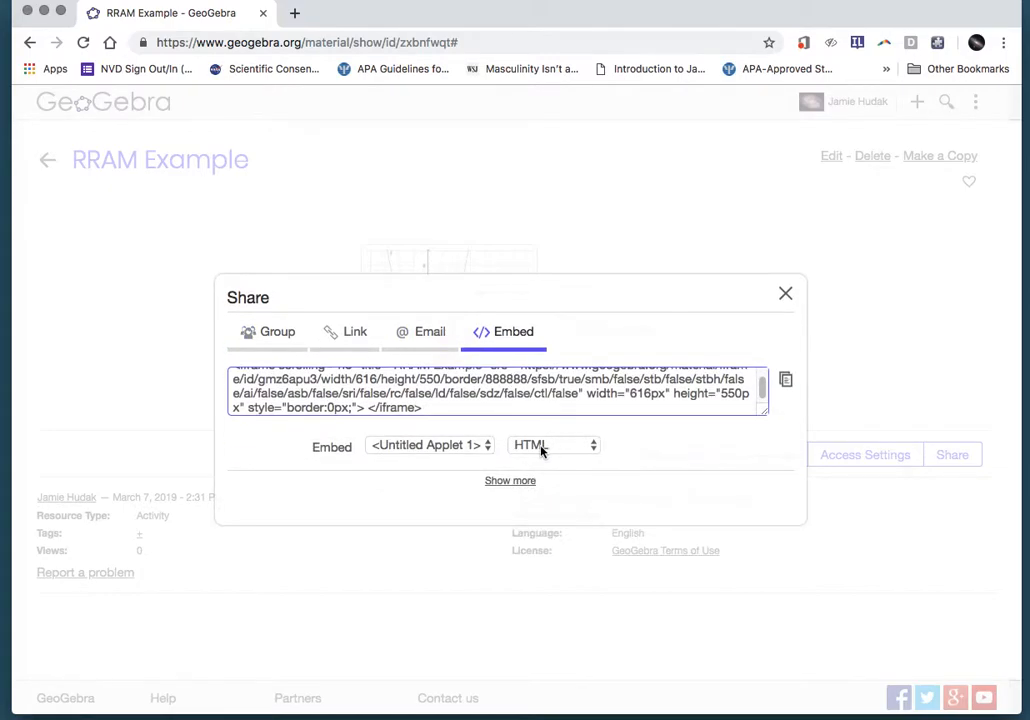
click(786, 381)
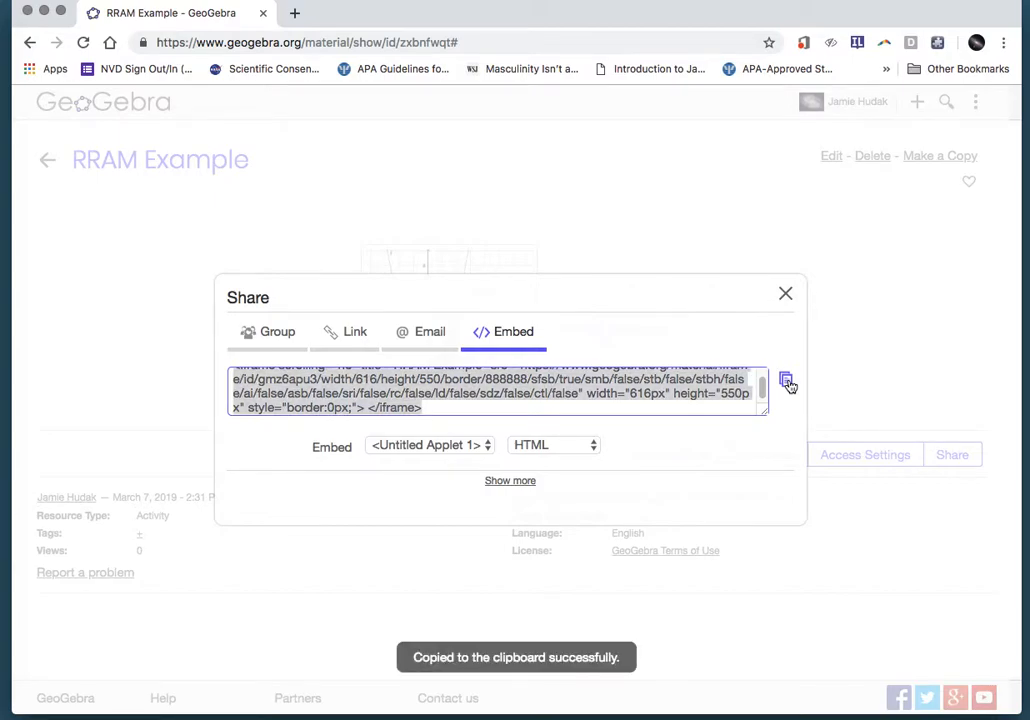
- Open sites.google.com in a new browser tab, switch to the new Google Sites, and create a blank site
click(294, 13)
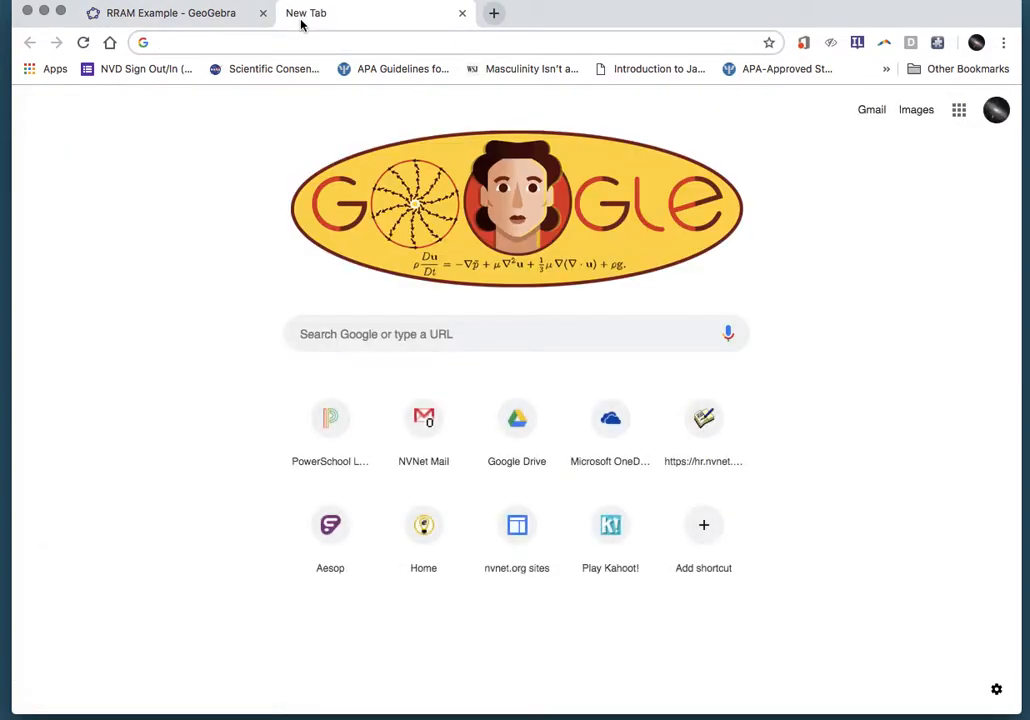
text(sites.g)
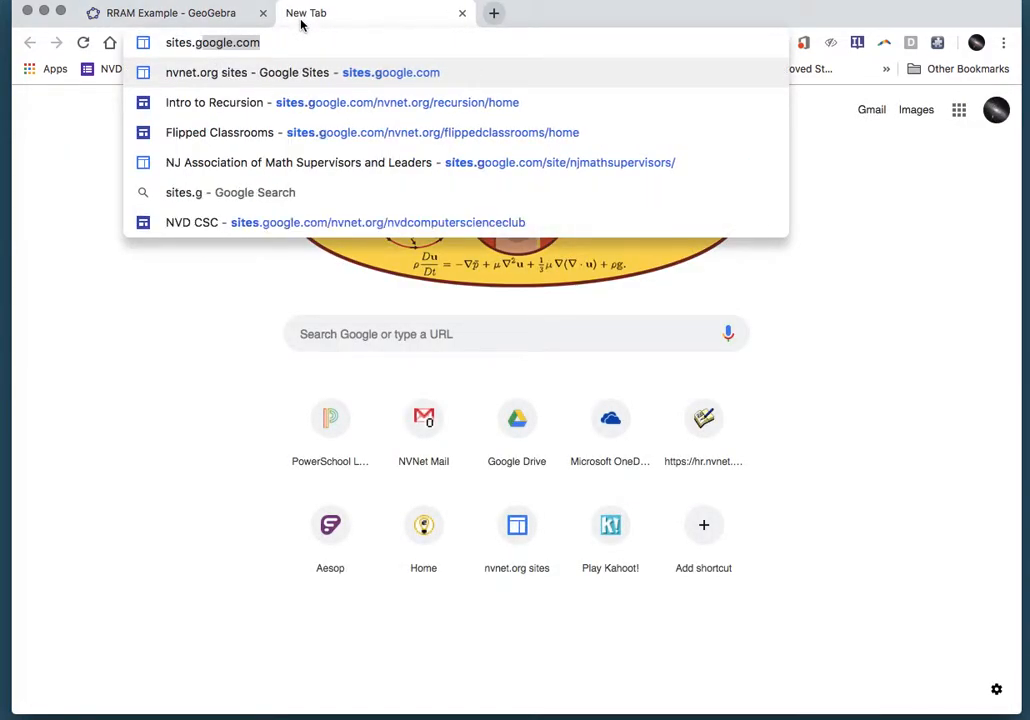
text(oogle.com)
key(Return)
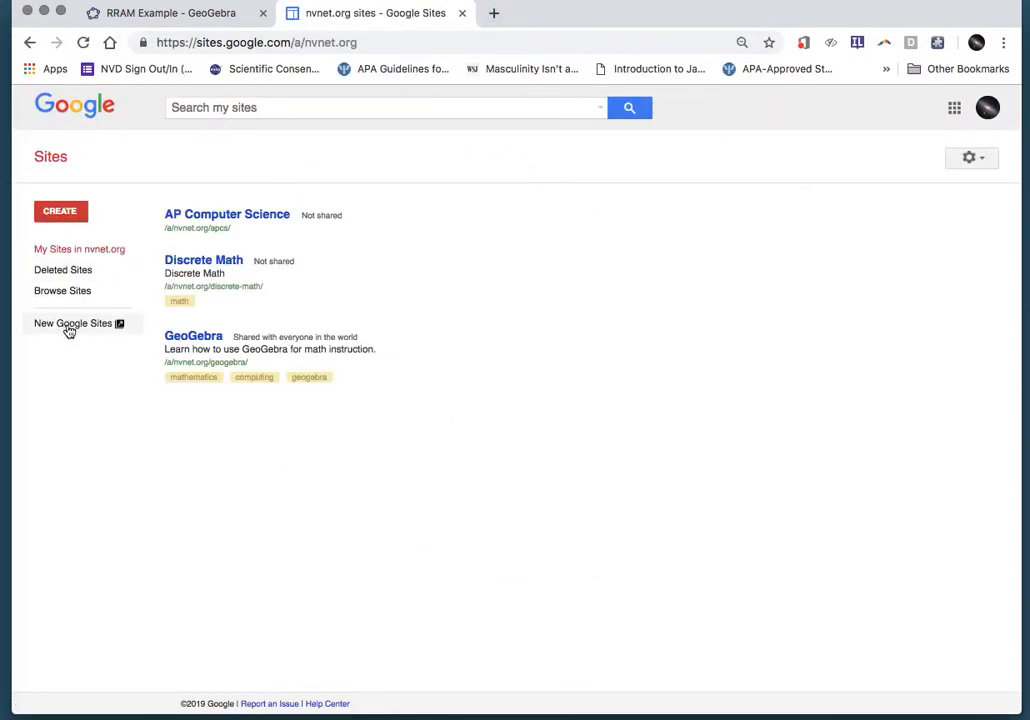
click(60, 326)
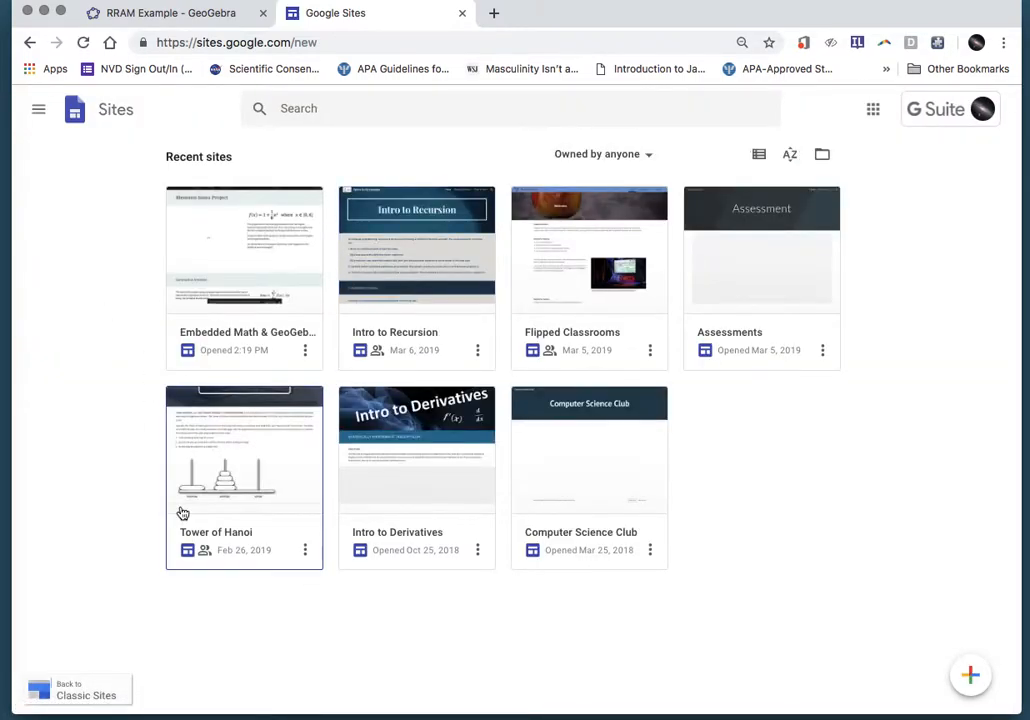
click(970, 676)
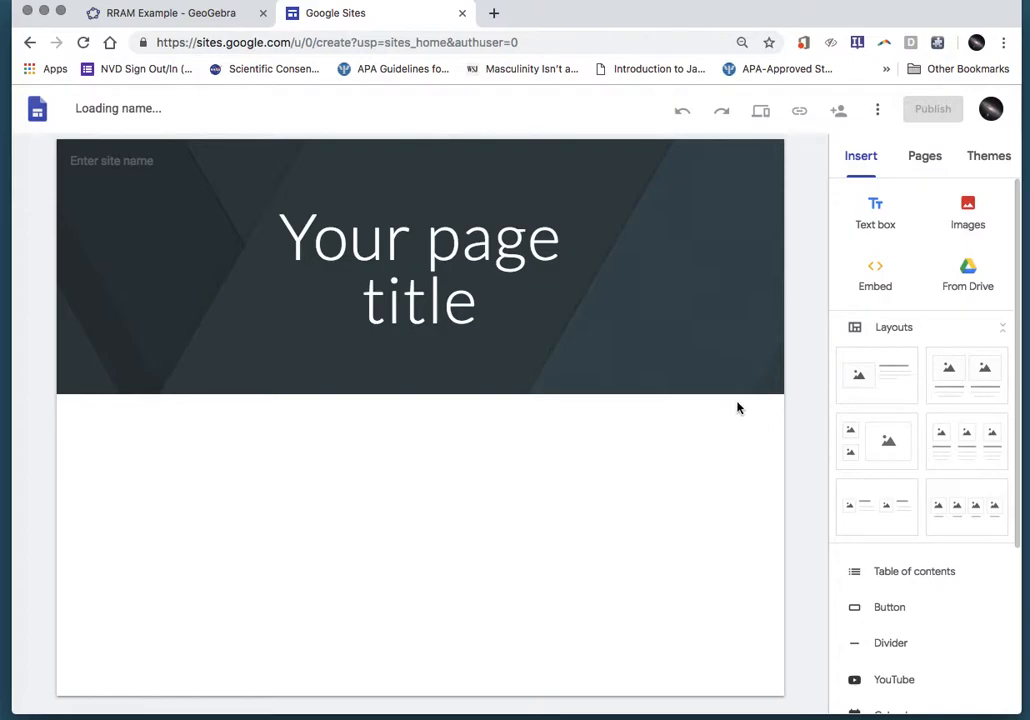
- Embed the RRAM Example applet in the page using the copied iframe code
click(876, 271)
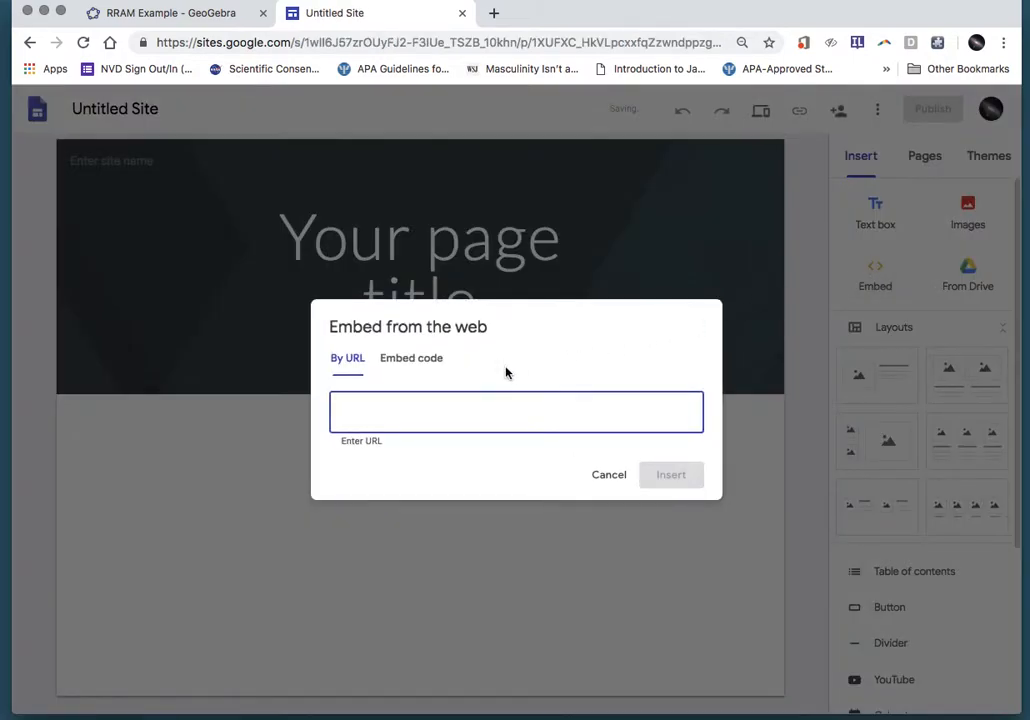
click(424, 357)
key(super+v)
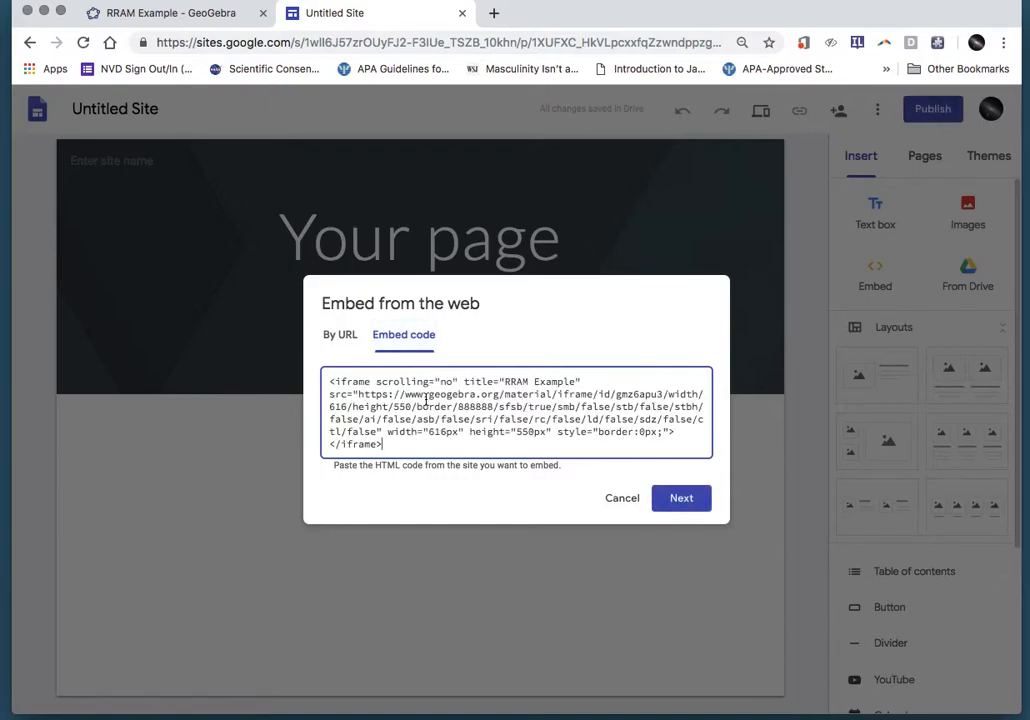
click(688, 510)
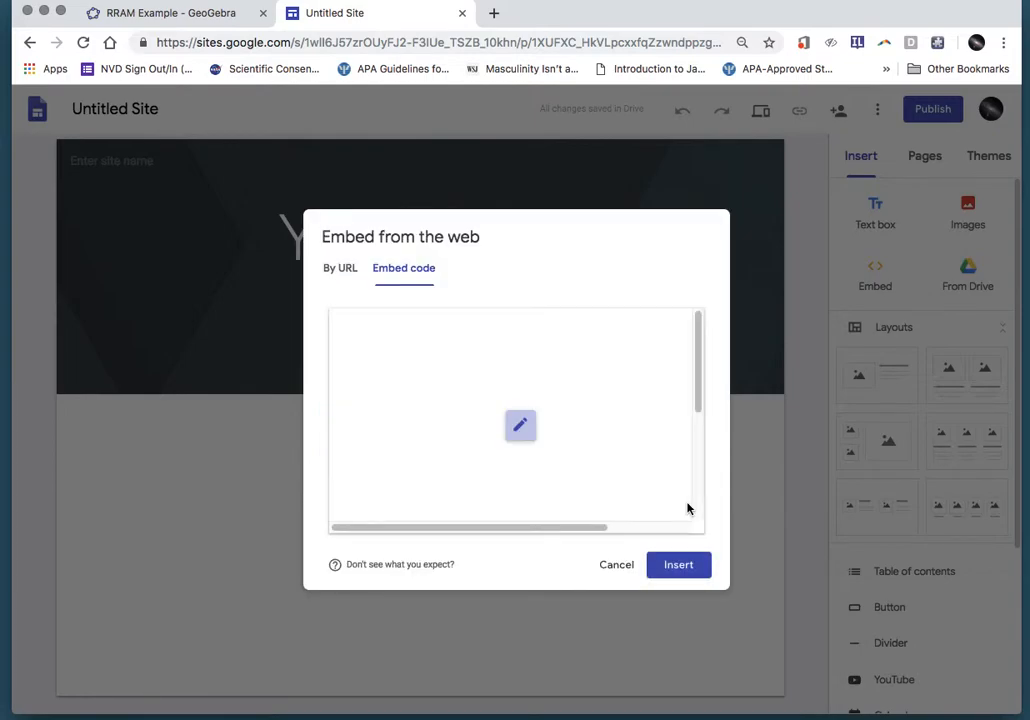
click(678, 565)
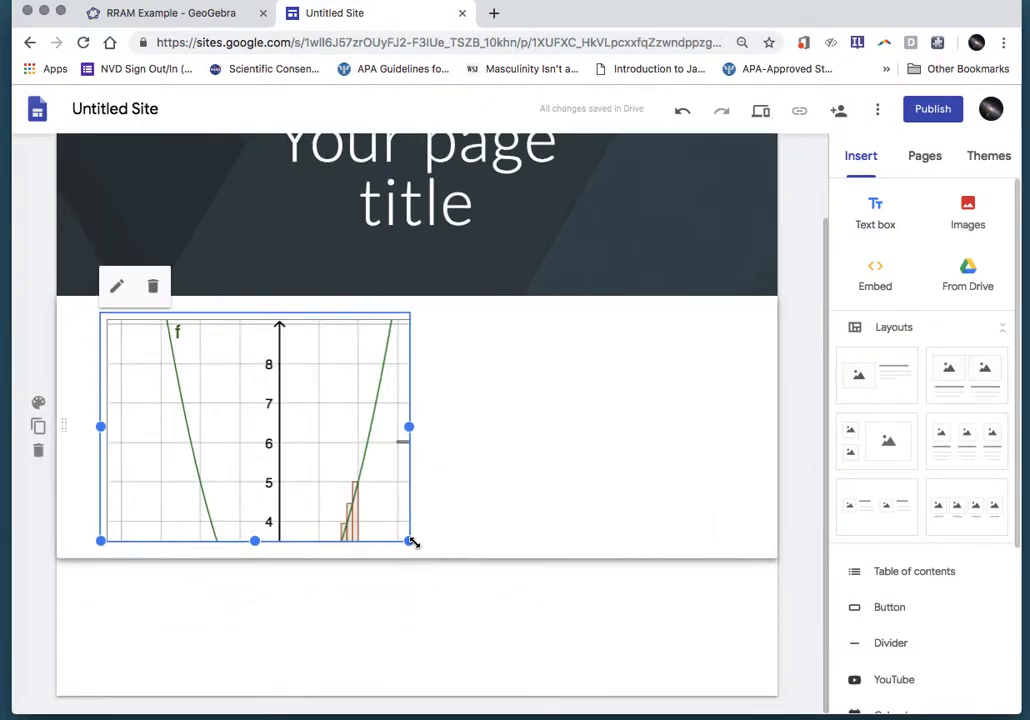
- Enlarge the embedded applet's frame on the page until the whole graph and slider fit inside it
drag(408, 540, 554, 508)
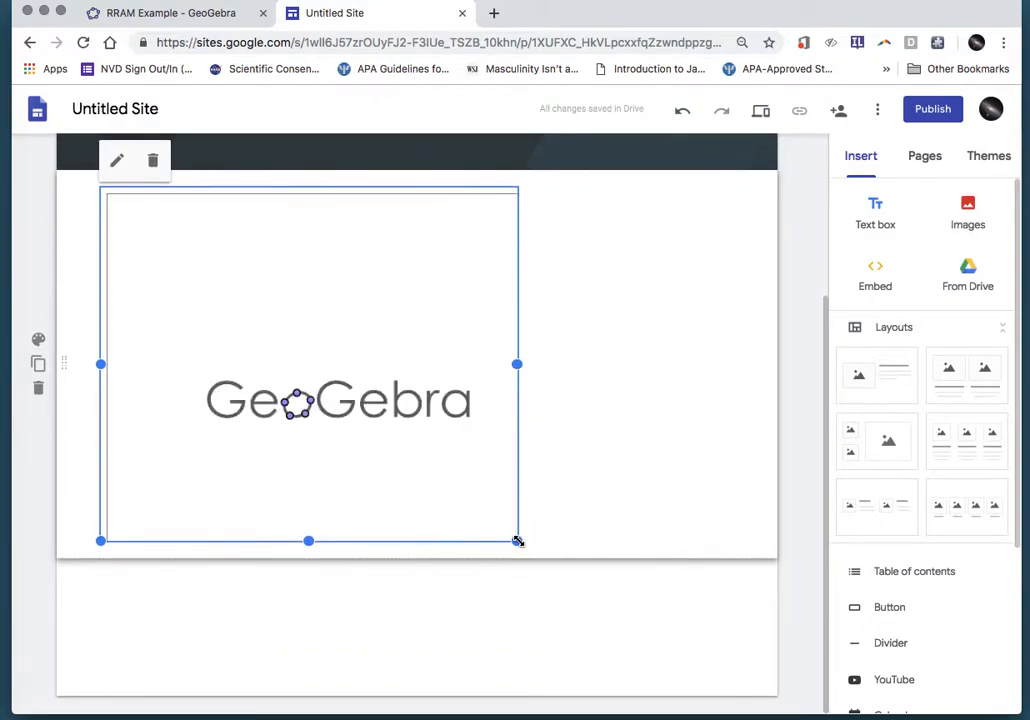
drag(517, 541, 573, 608)
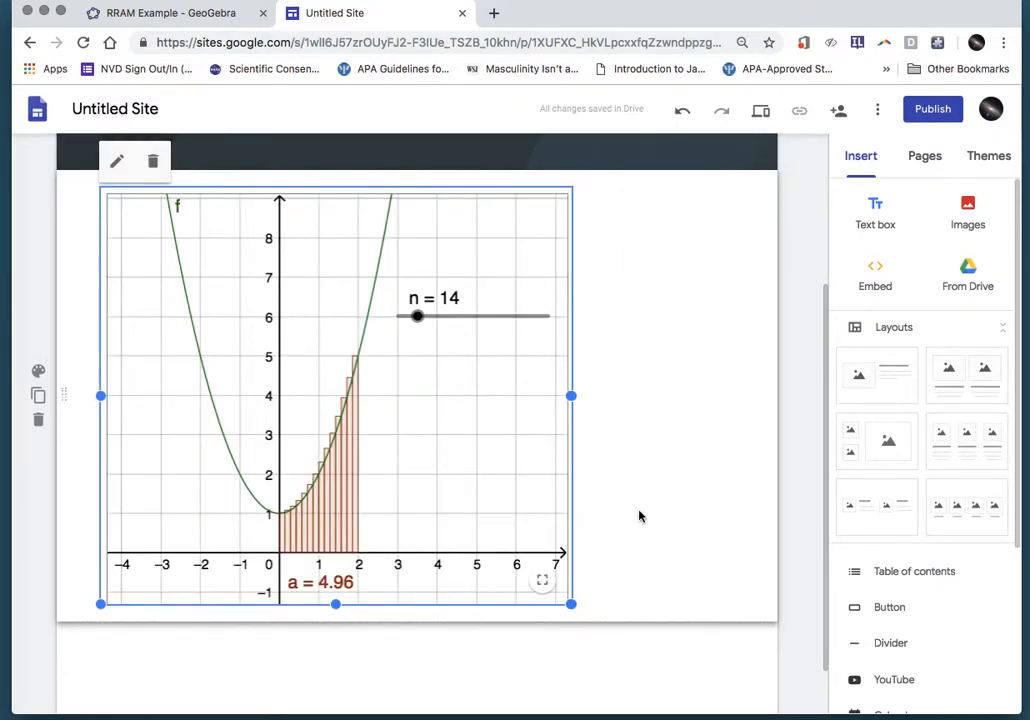
scroll(704, 439, up, 2)
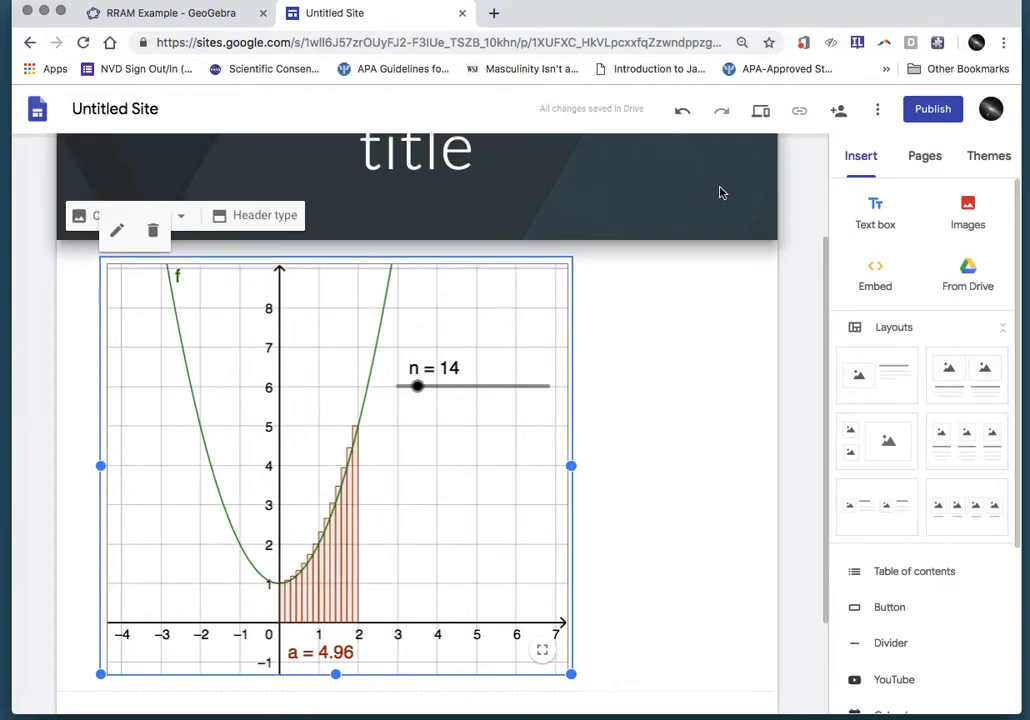
- Preview the site and test the embedded applet by moving the n slider to 9
click(760, 115)
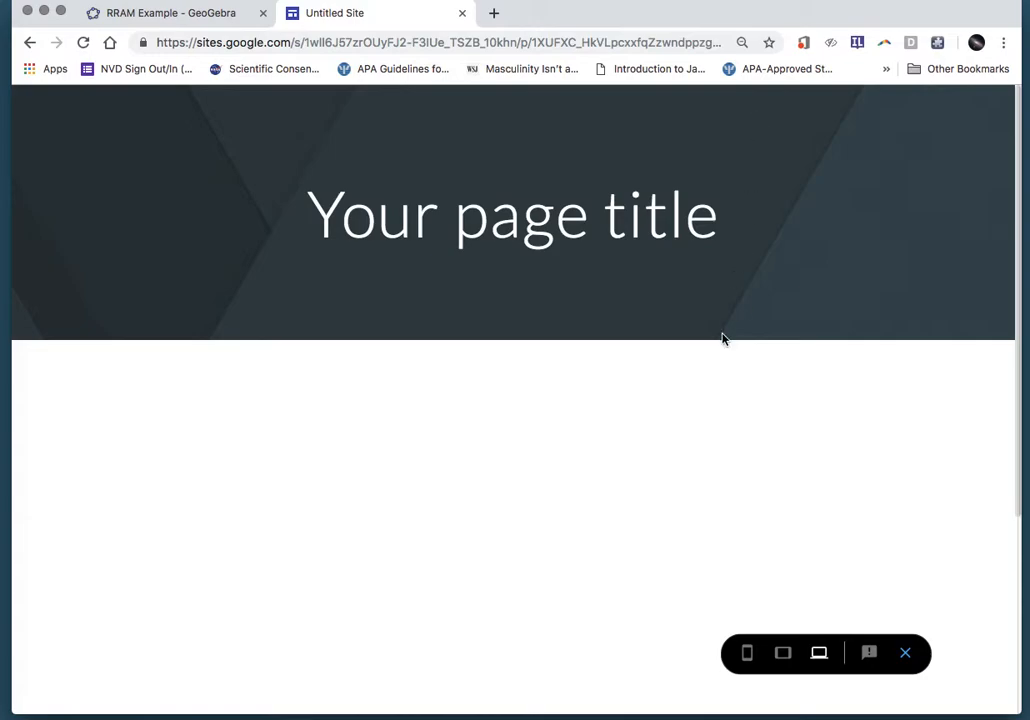
scroll(724, 339, down, 2)
scroll(724, 339, down, 3)
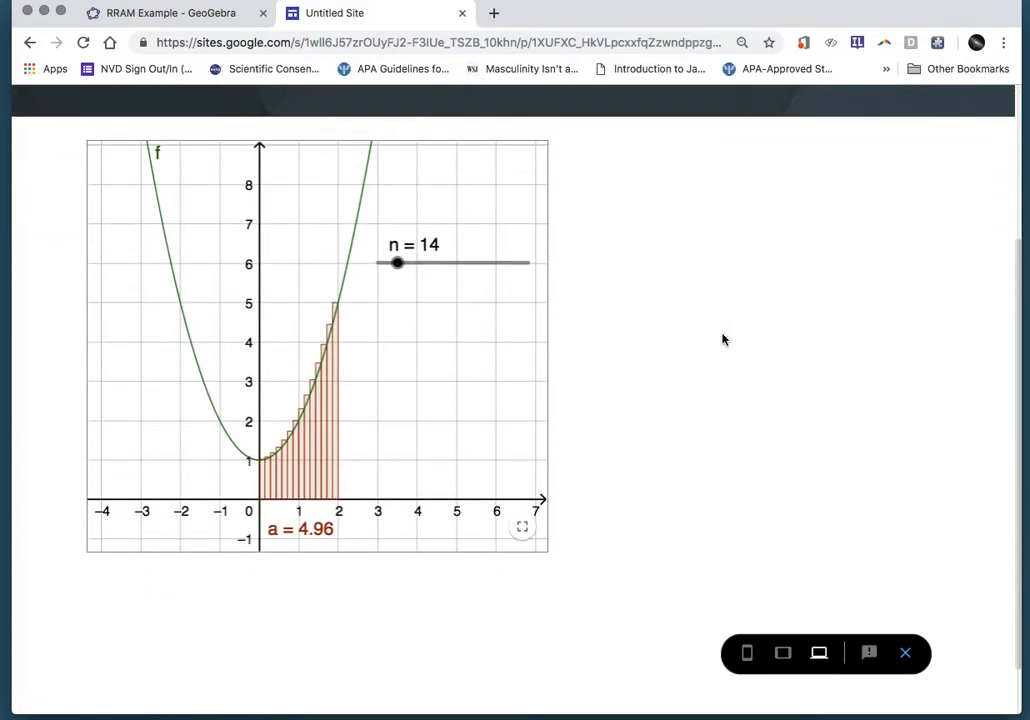
drag(397, 263, 389, 288)
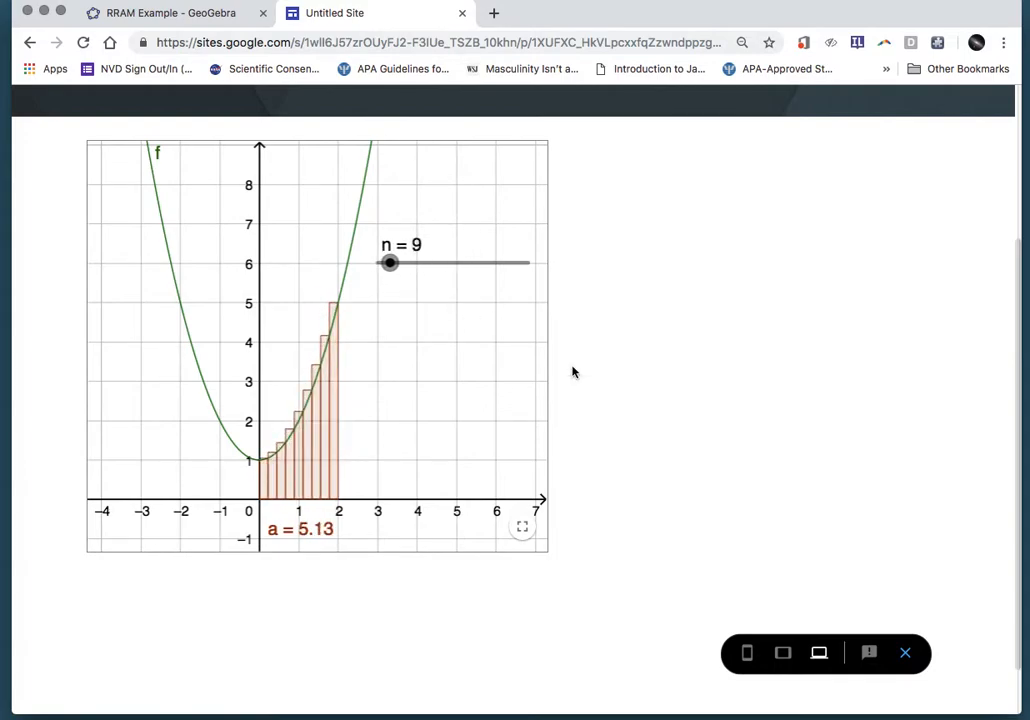
scroll(573, 372, up, 2)
scroll(573, 372, up, 5)
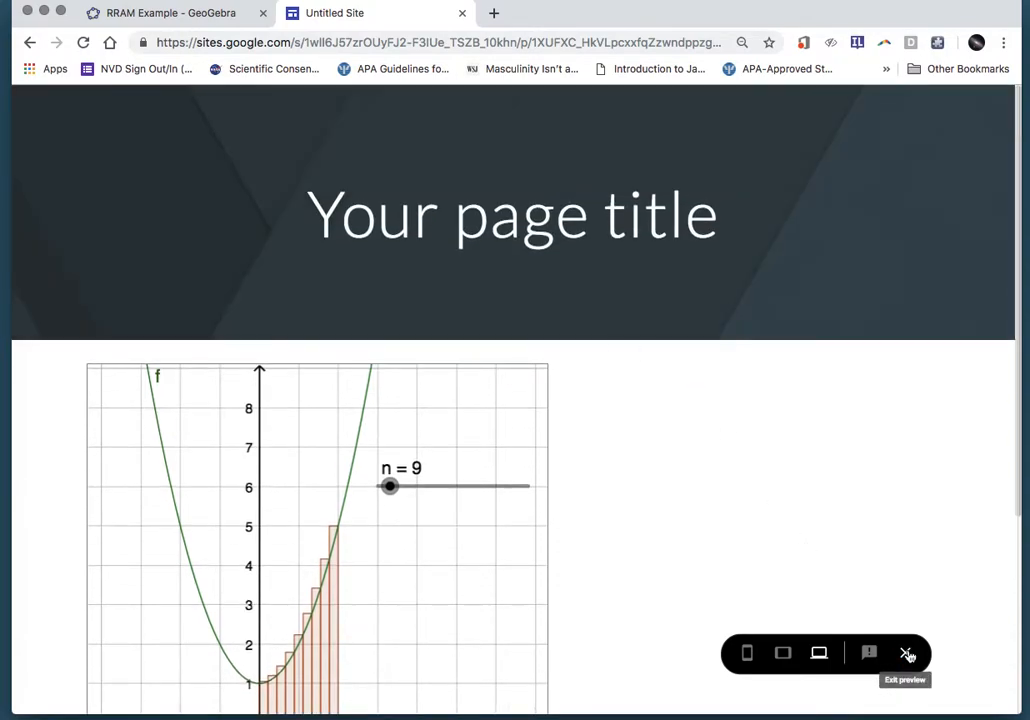
- Check the site preview in phone, tablet and large-screen sizes, and exit the preview
click(747, 654)
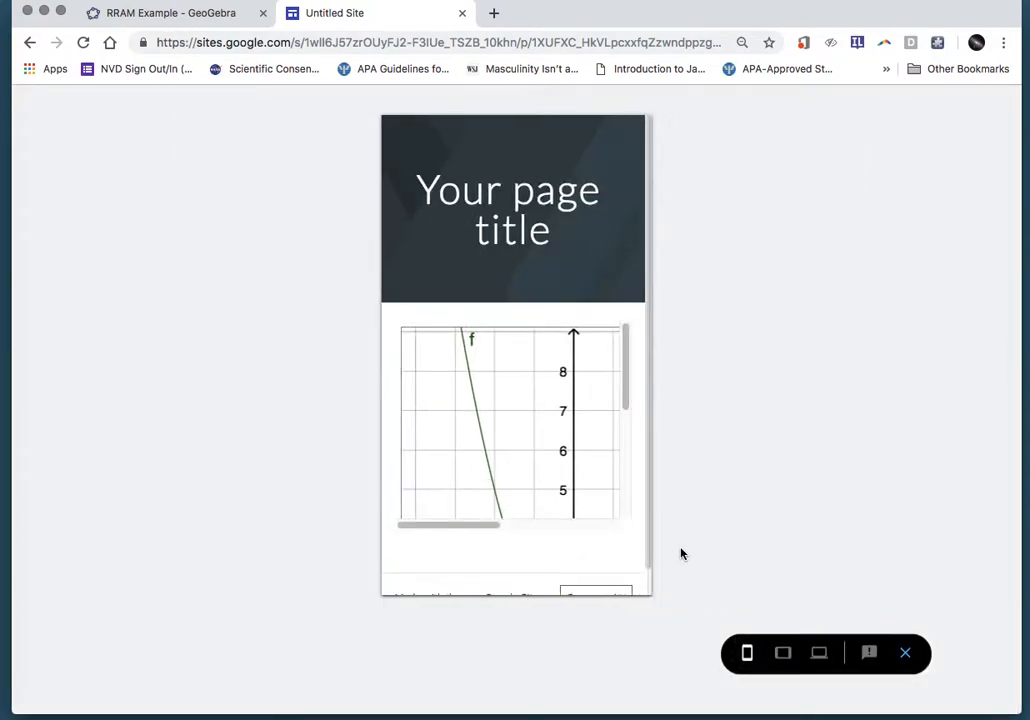
click(785, 655)
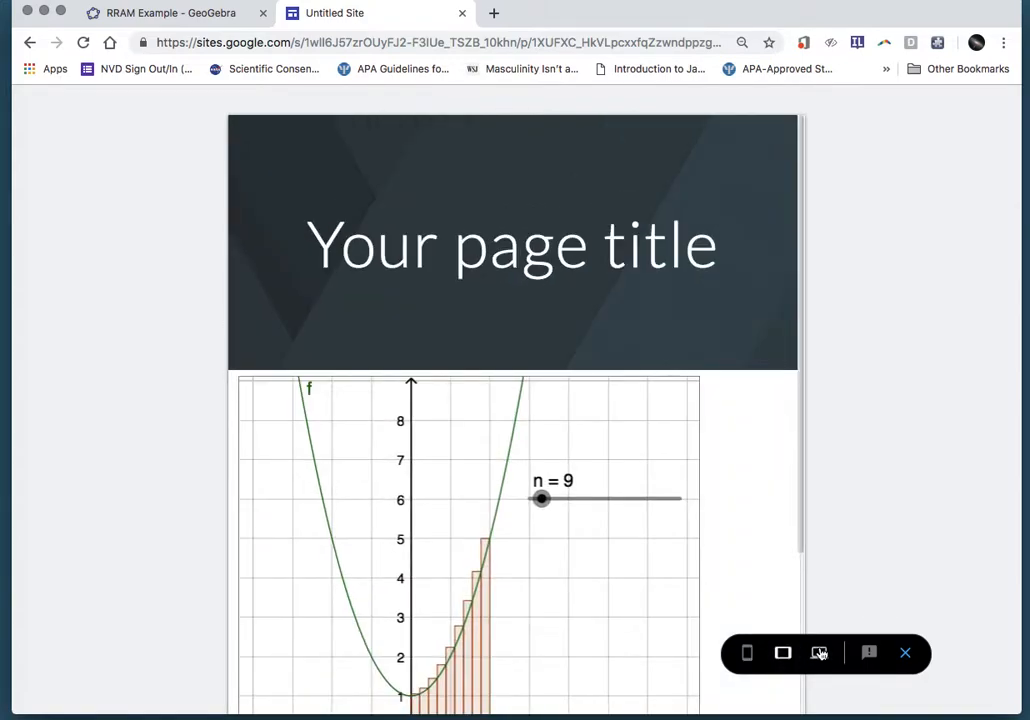
click(819, 654)
click(905, 652)
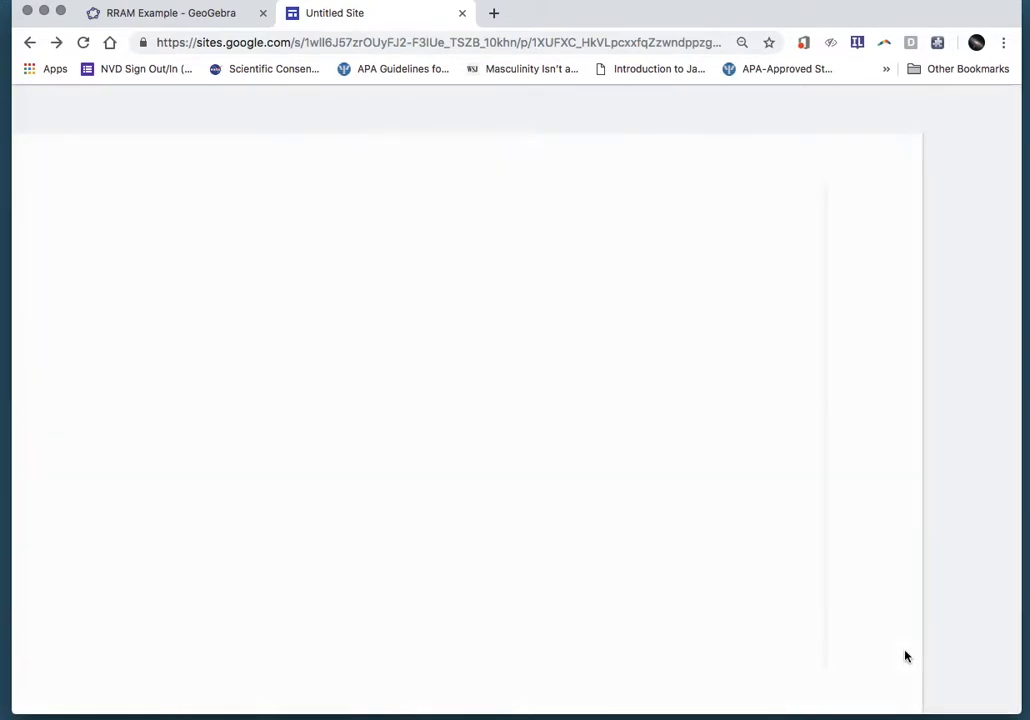
- Add a text box below the applet reading "This is an interactive GeoGebra worksheet!" and give its section the Emphasis 2 style
scroll(652, 421, down, 1)
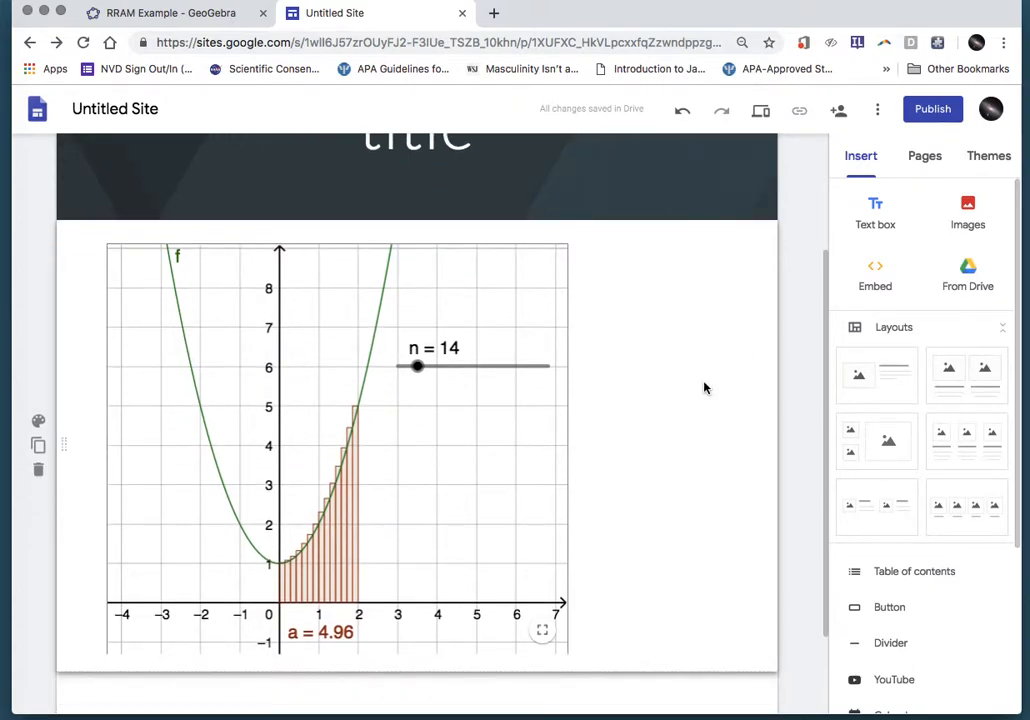
click(877, 214)
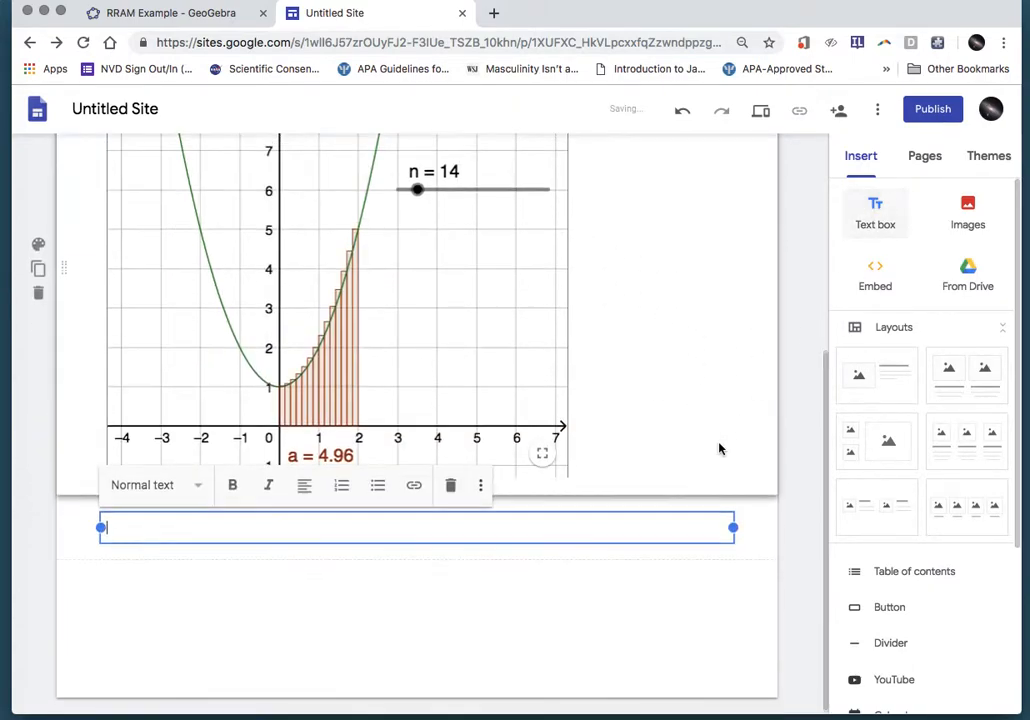
text(This is an interactive GeoGebra worksheet!)
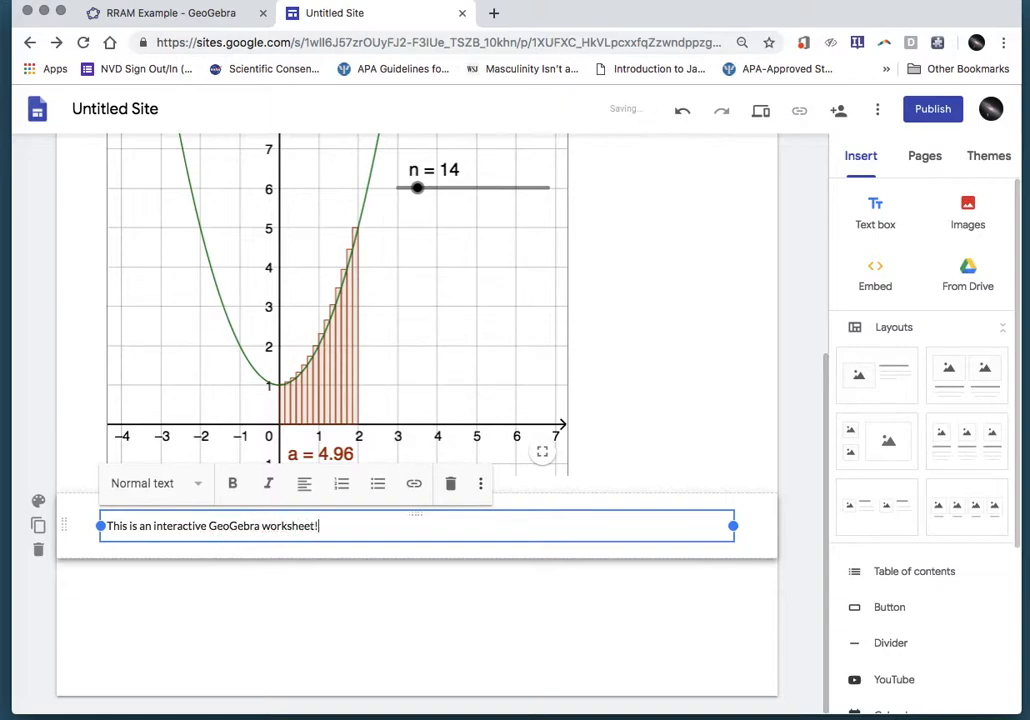
click(38, 500)
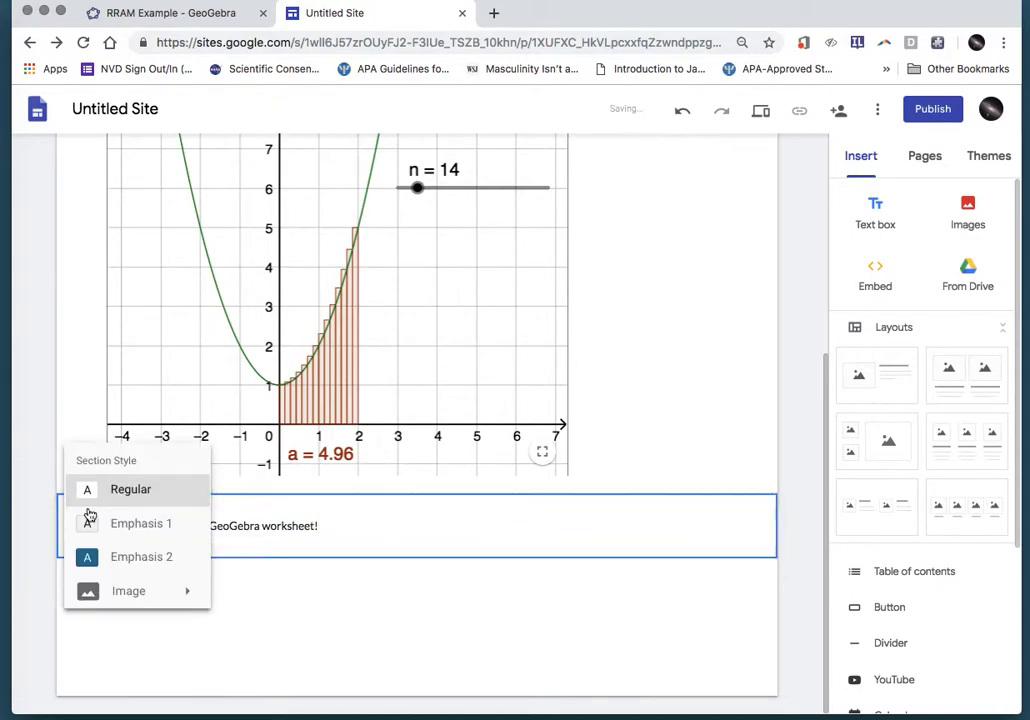
click(128, 560)
click(270, 530)
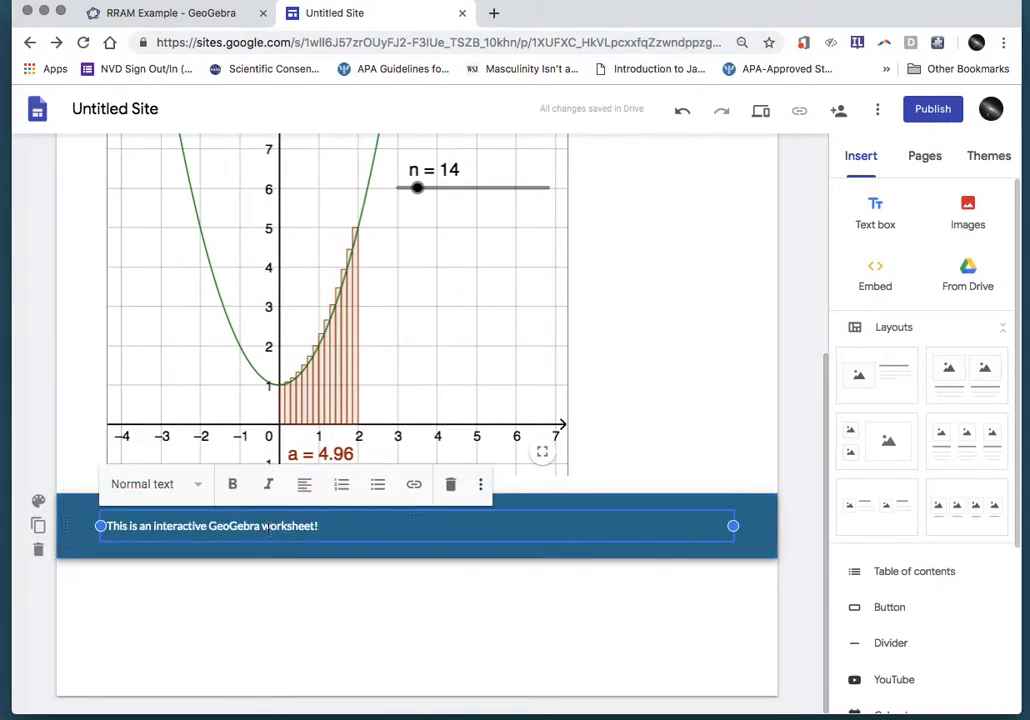
- Format the text "This is an interactive GeoGebra worksheet!" below the applet with the Heading style
click(193, 485)
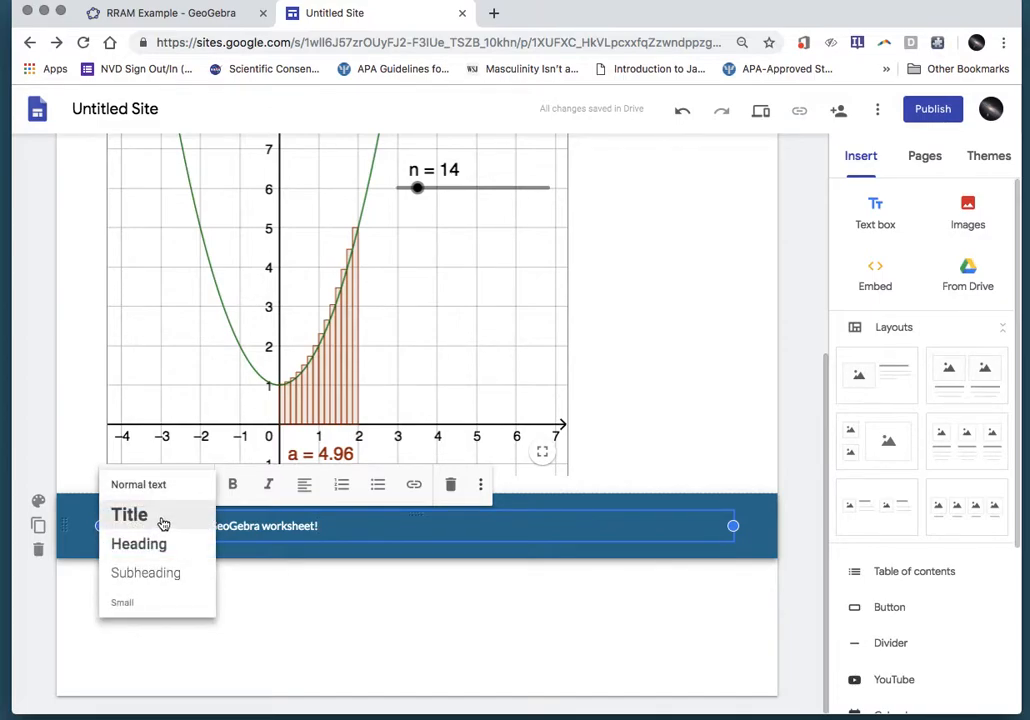
click(162, 521)
click(182, 487)
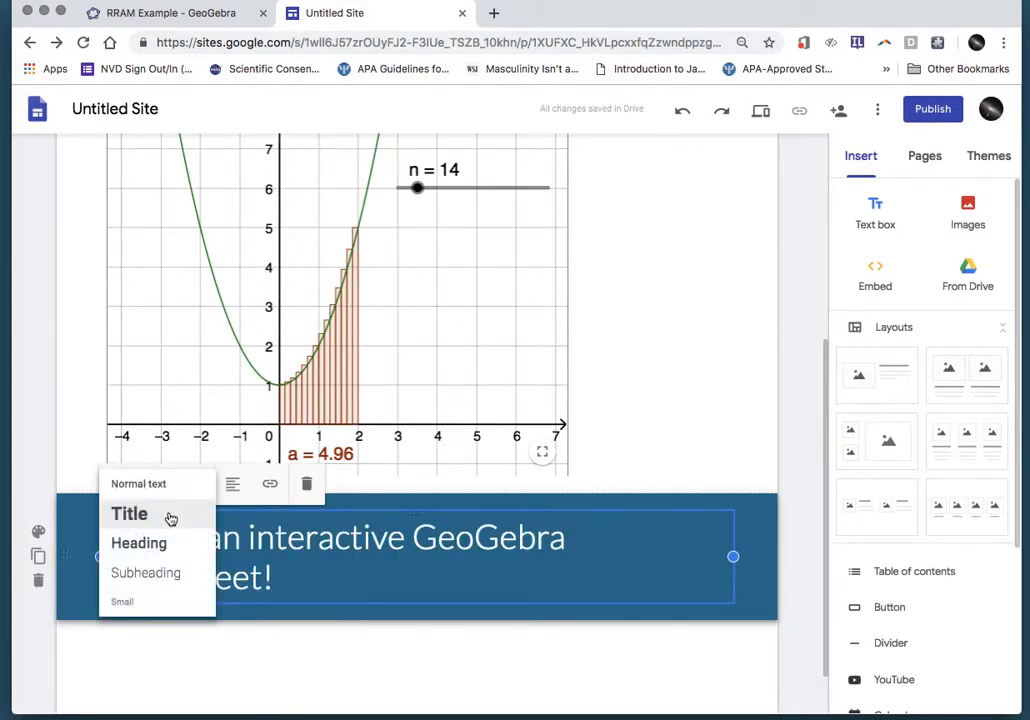
click(157, 549)
click(379, 614)
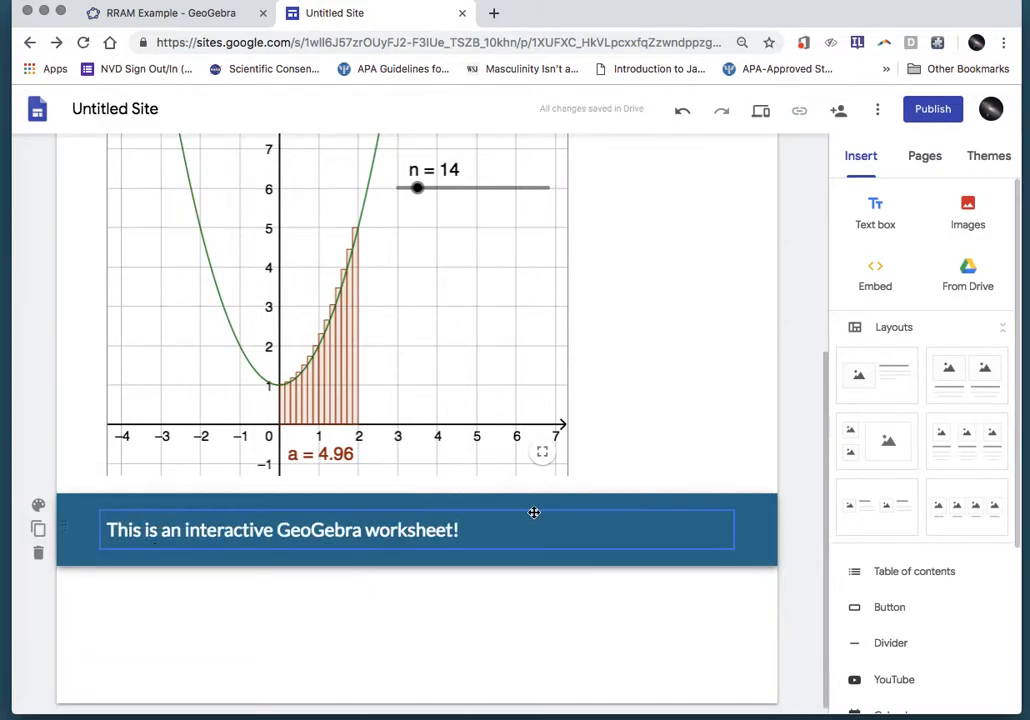
- Move the blue text section above the embedded applet, directly under the page header, and preview the site down to the applet
drag(64, 531, 58, 150)
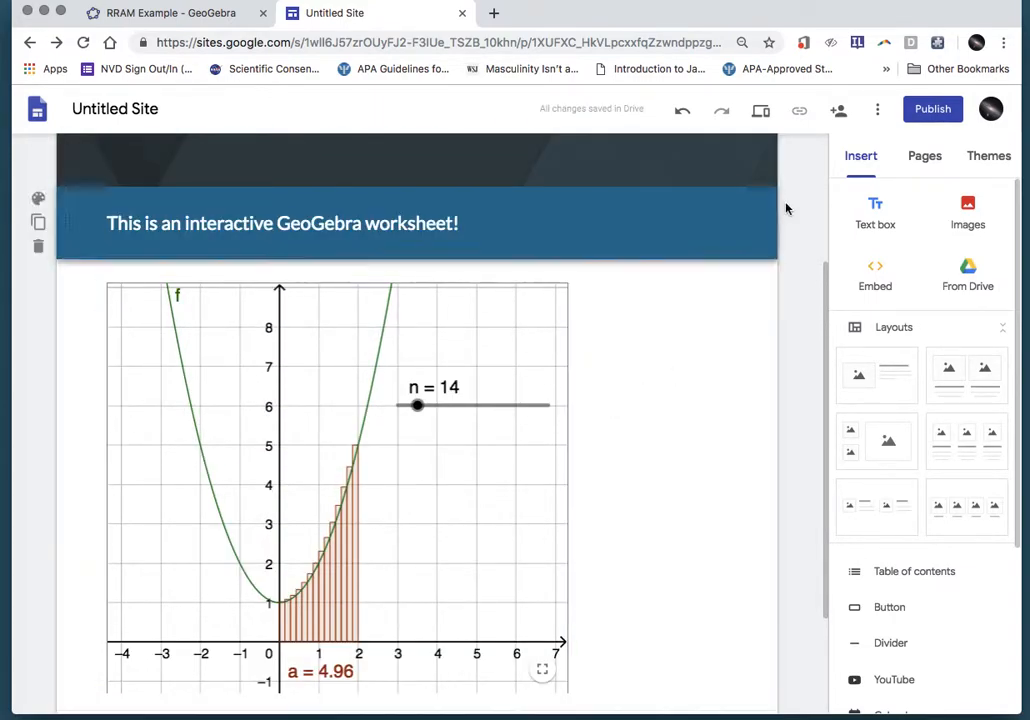
click(761, 110)
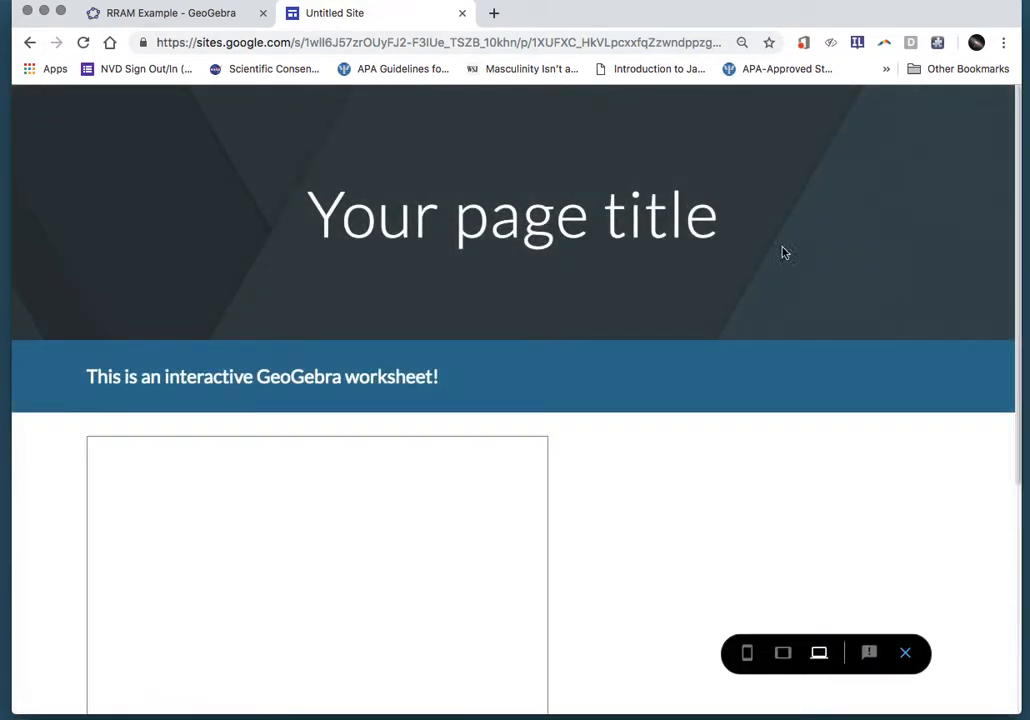
scroll(789, 290, down, 3)
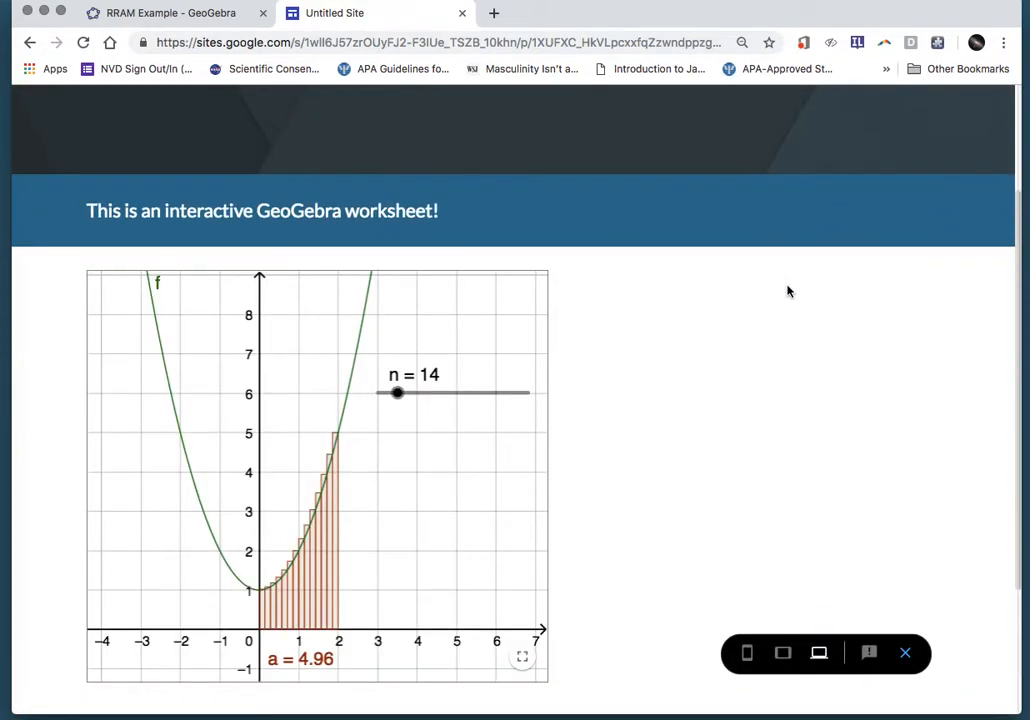